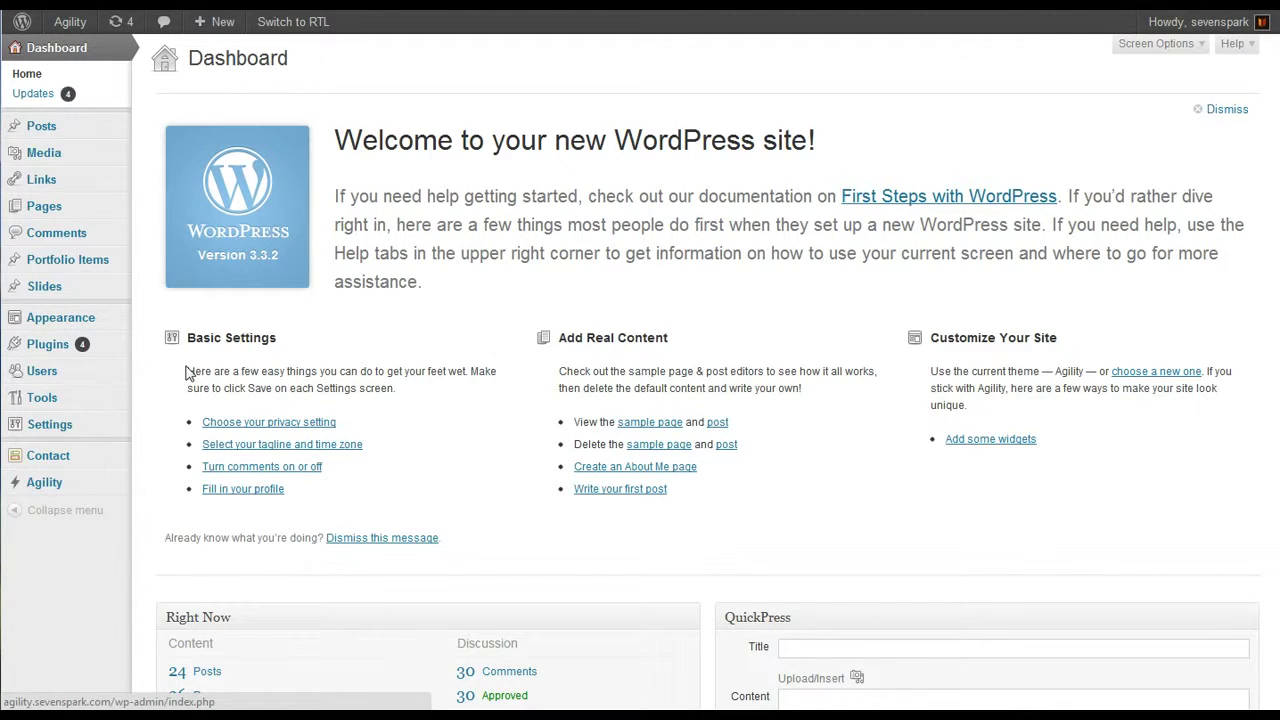
Start a new portfolio item and title it Blood Diamond
mouse_move(100, 262)
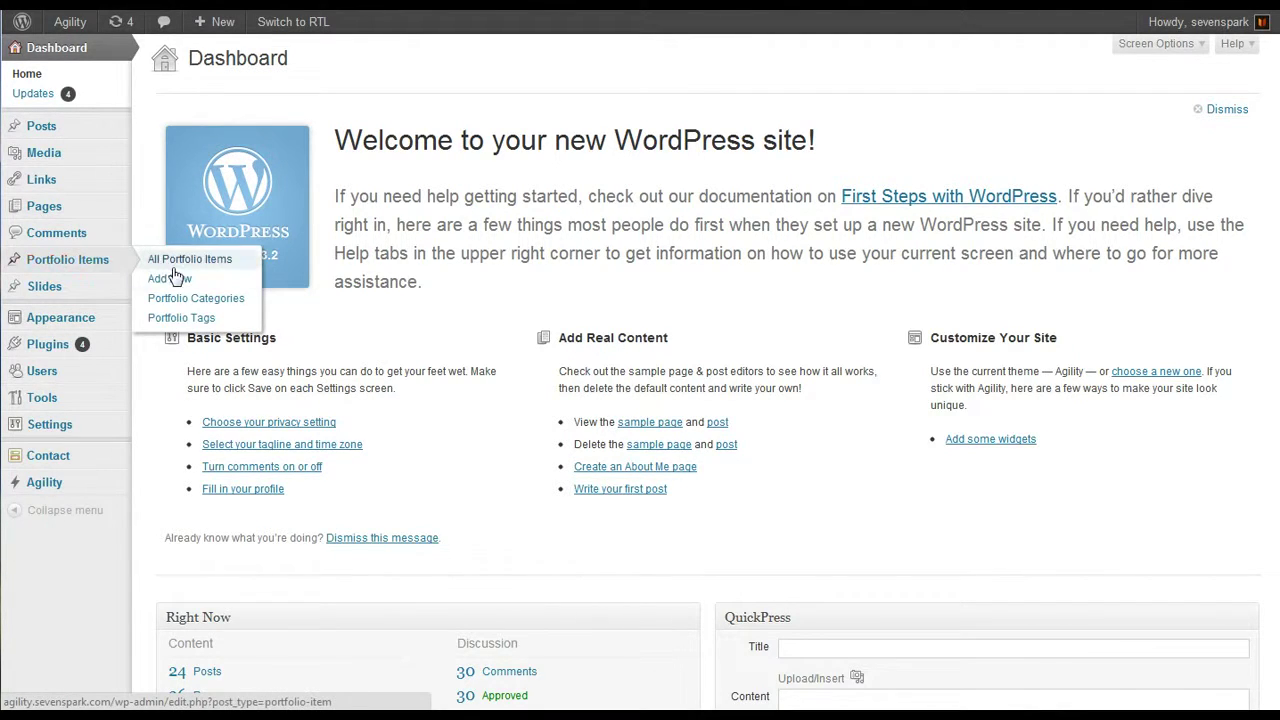
click(172, 278)
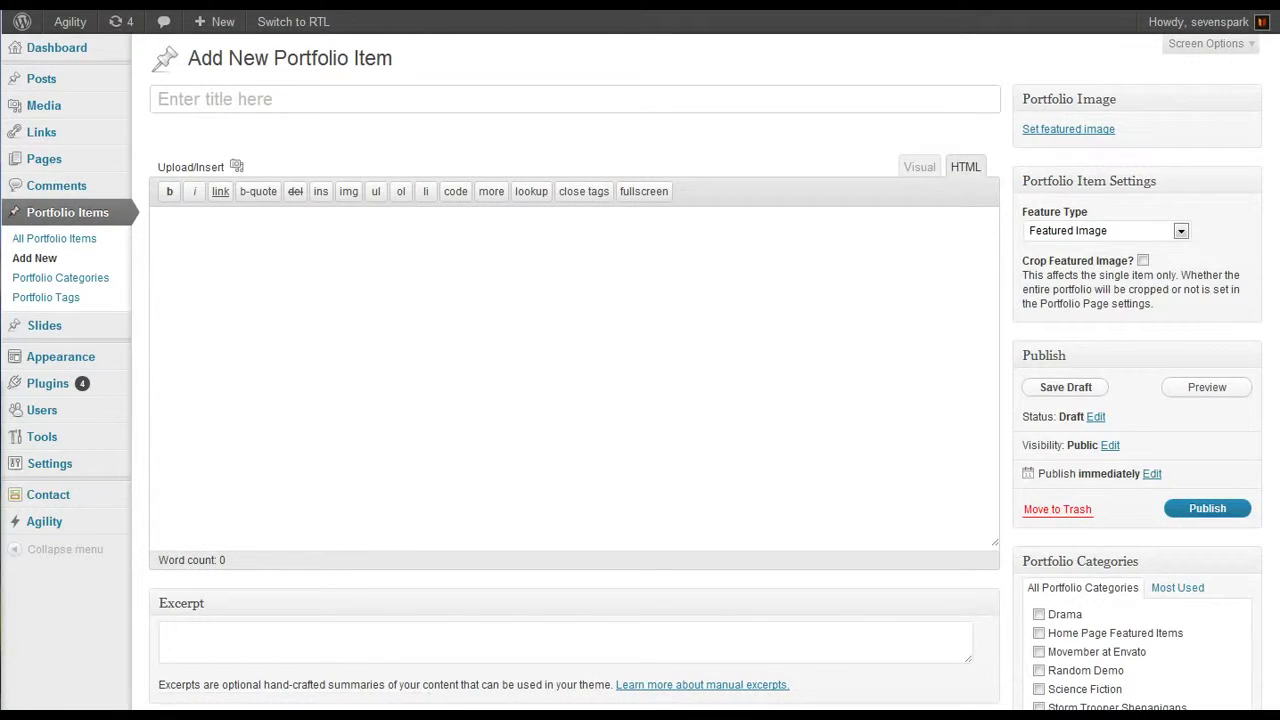
click(163, 110)
text(Blood Diamond)
key(Tab)
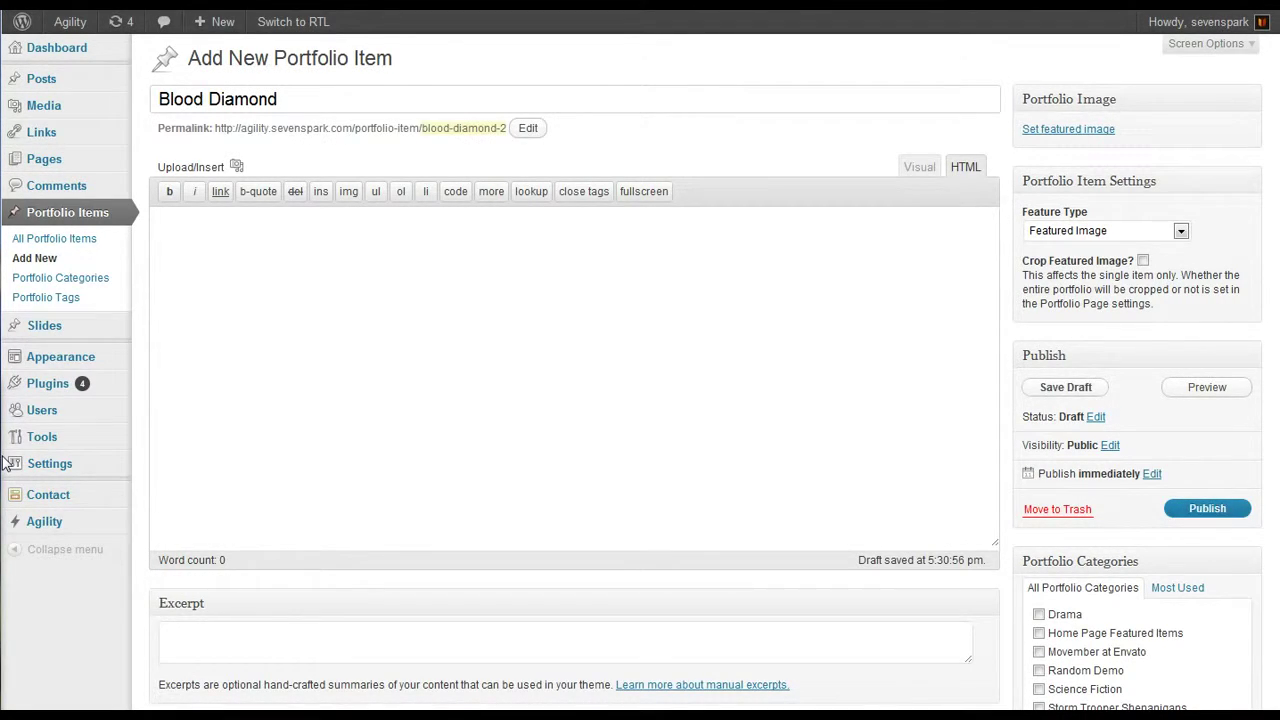
Assign the Drama category to the item and fill its content with the three-paragraph description of the film Blood Diamond
scroll(1160, 595, down, 2)
click(1063, 495)
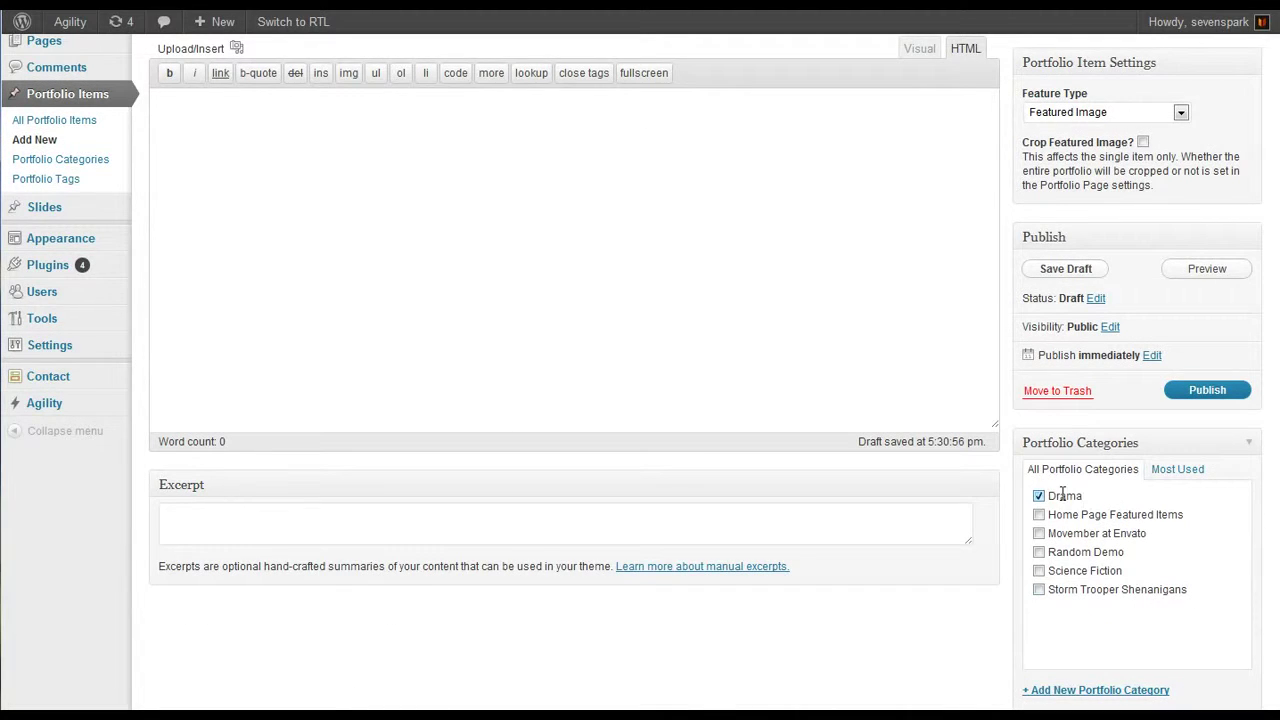
scroll(814, 474, up, 2)
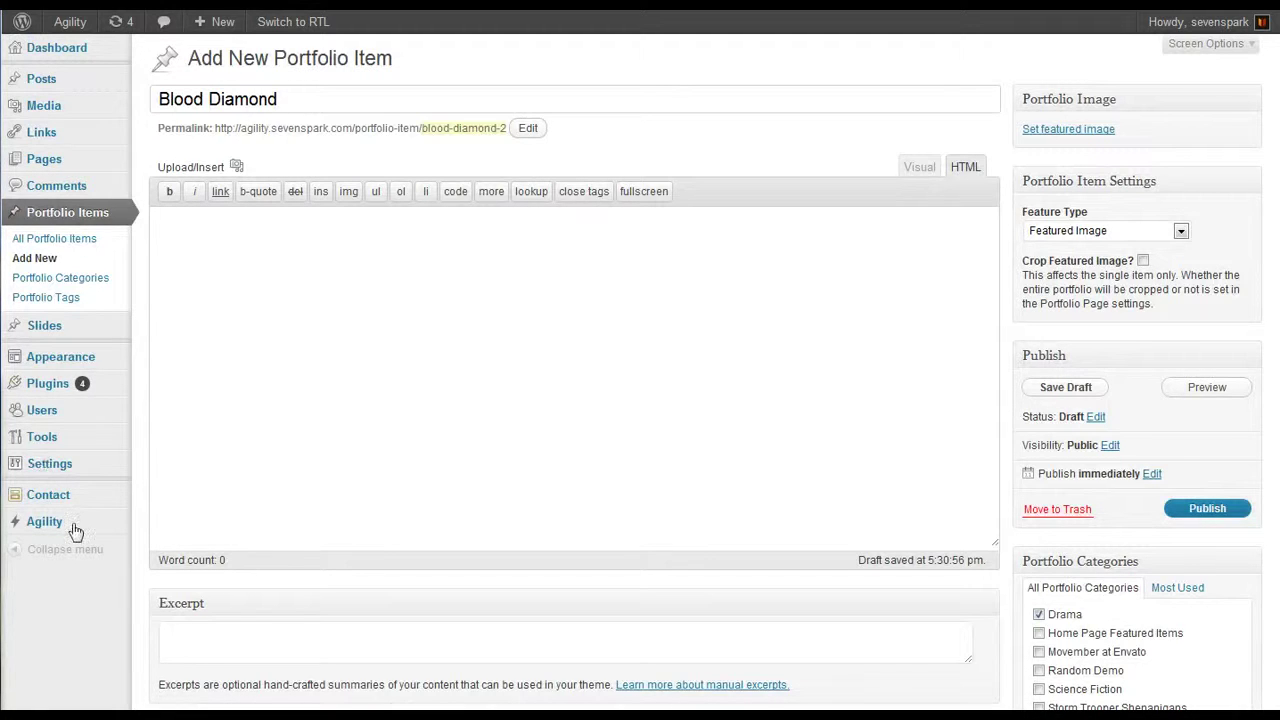
click(328, 368)
text(Blood Diamond is a 2006 political thriller film co-produced and directed by Edward Zwick and starring Leonardo DiCaprio, Jennifer Connelly and Djimon Hounsou. The title refers to blood diamonds, which are diamonds mined in African war zones and sold to finance conflicts, and thereby profit warlords and diamond companies across the world.  Set during the Sierra Leone Civil War in 1992-2002, the film shows a country torn apart by the struggle between government soldiers and rebel forces. It also portrays many of the atrocities of that war, including the rebels' amputation of people's hands to discourage them from voting in upcoming elections.  The film's ending, in which a conference is held concerning blood diamonds, is in reference to an actual meeting that took place in Kimberley, South Africa in 2000 and led to the Kimberley Process Certification Scheme, which seeks to certify the origin of diamonds in order to curb the trade in conflict diamonds. The film received mixed, but generally favourable reviews and was nominated for five Academy Awards, including Best Actor (DiCaprio) and Best Supporting Actor (Hounsou).)
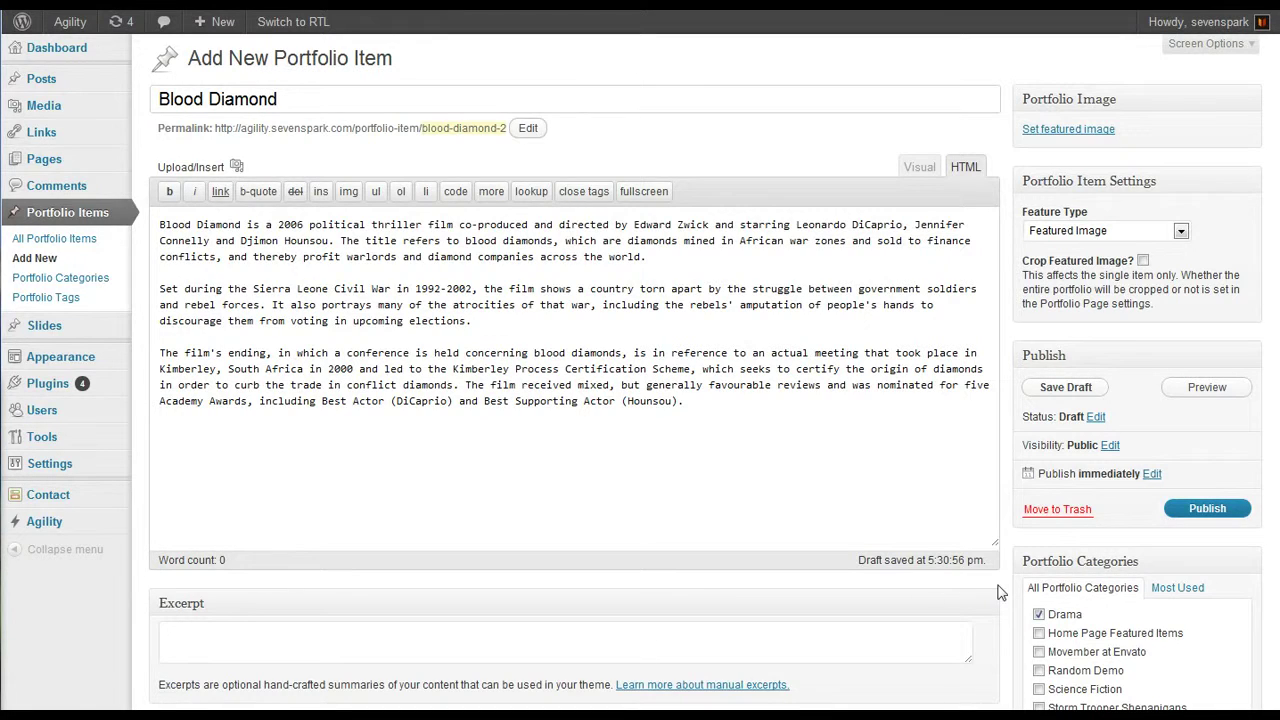
Add the portfolio tags Drama, Leonardo DiCaprio and guns to the item
scroll(1005, 595, down, 3)
click(1133, 608)
text(Drama, Leonardo DiCaprio, guns)
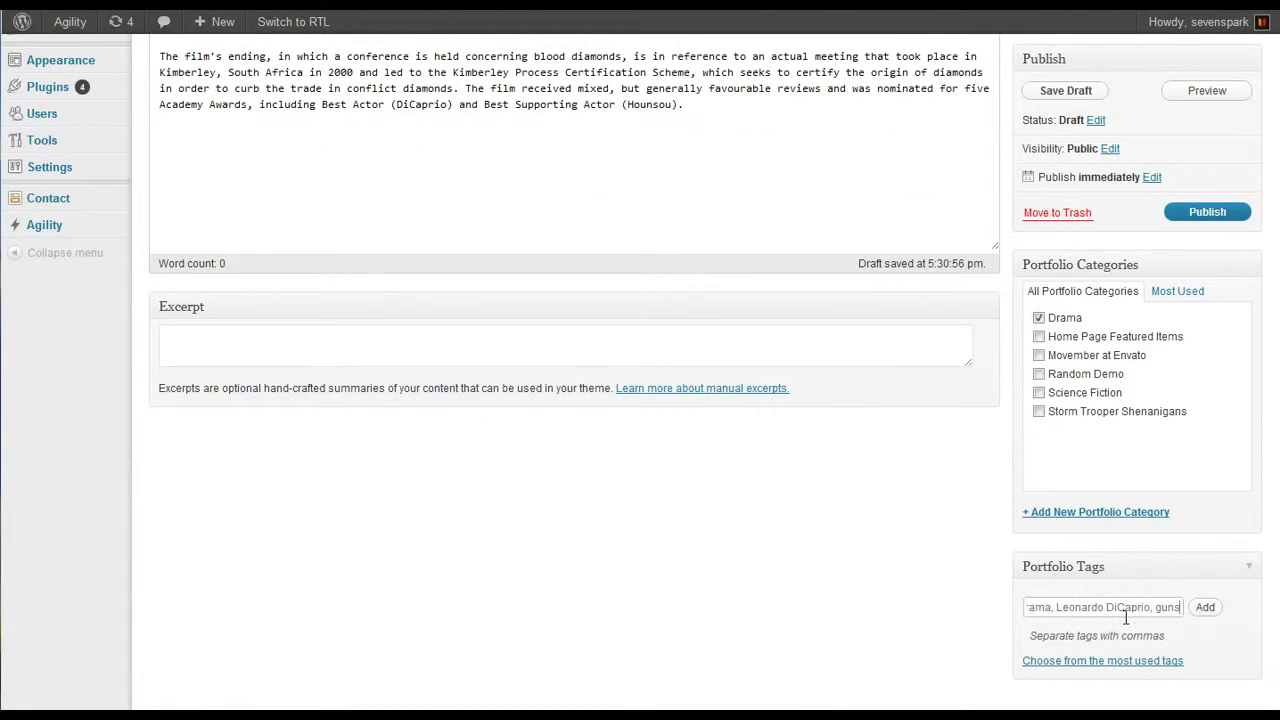
click(1207, 614)
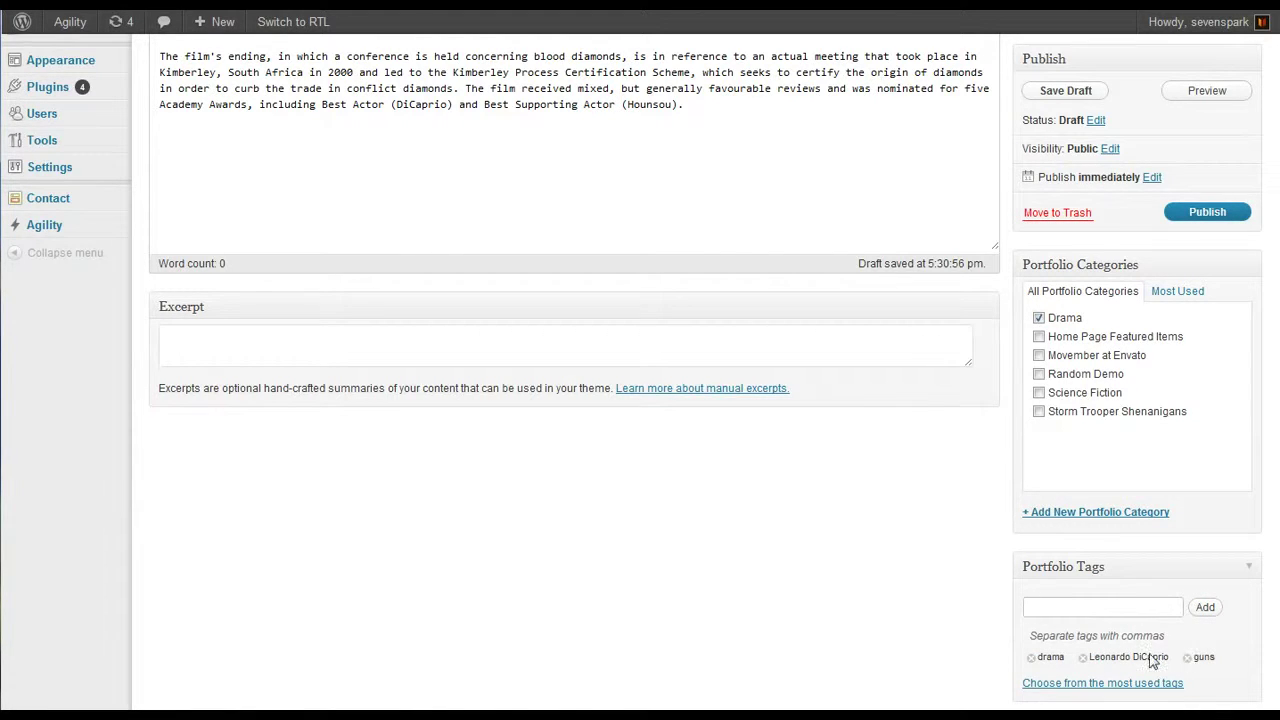
scroll(880, 654, up, 3)
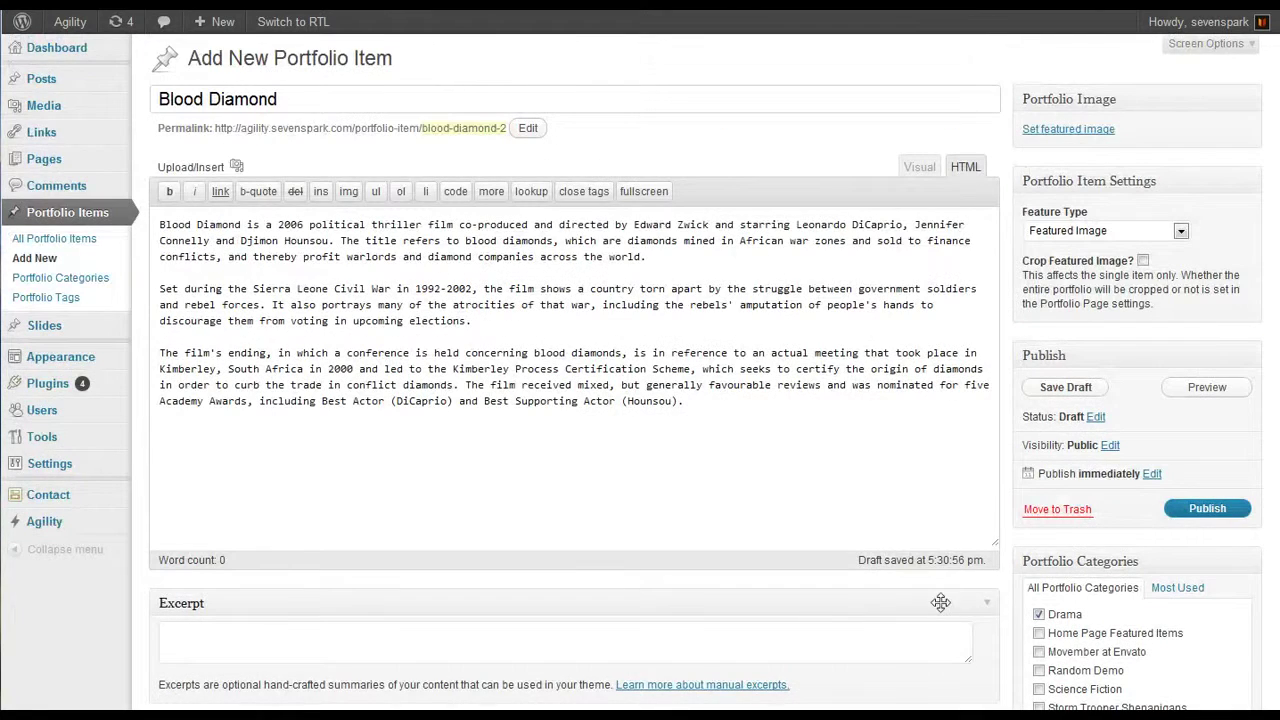
Upload the blooddiamond poster image from the computer for use as the item's featured image
scroll(1060, 630, down, 2)
scroll(1078, 582, up, 2)
click(1078, 130)
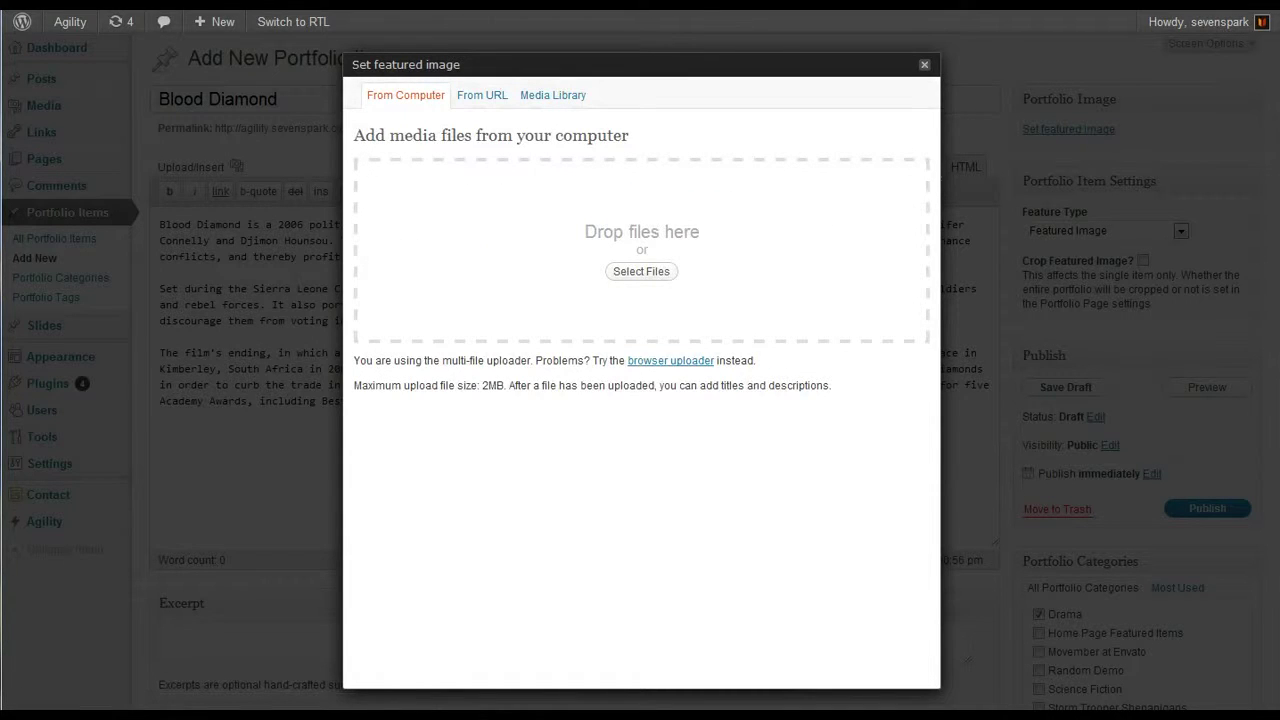
drag(470, 242, 583, 263)
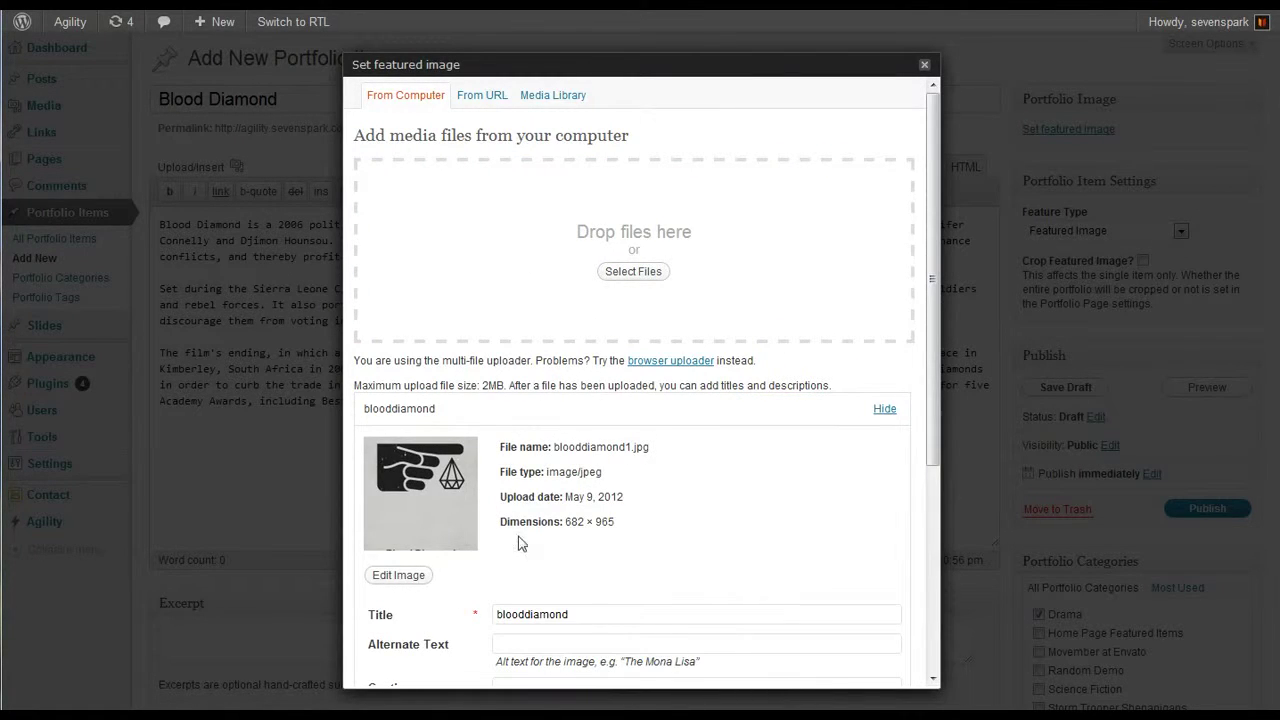
Title the uploaded image Blood Diamond, and save it as the portfolio item's featured image
double_click(583, 612)
text(B)
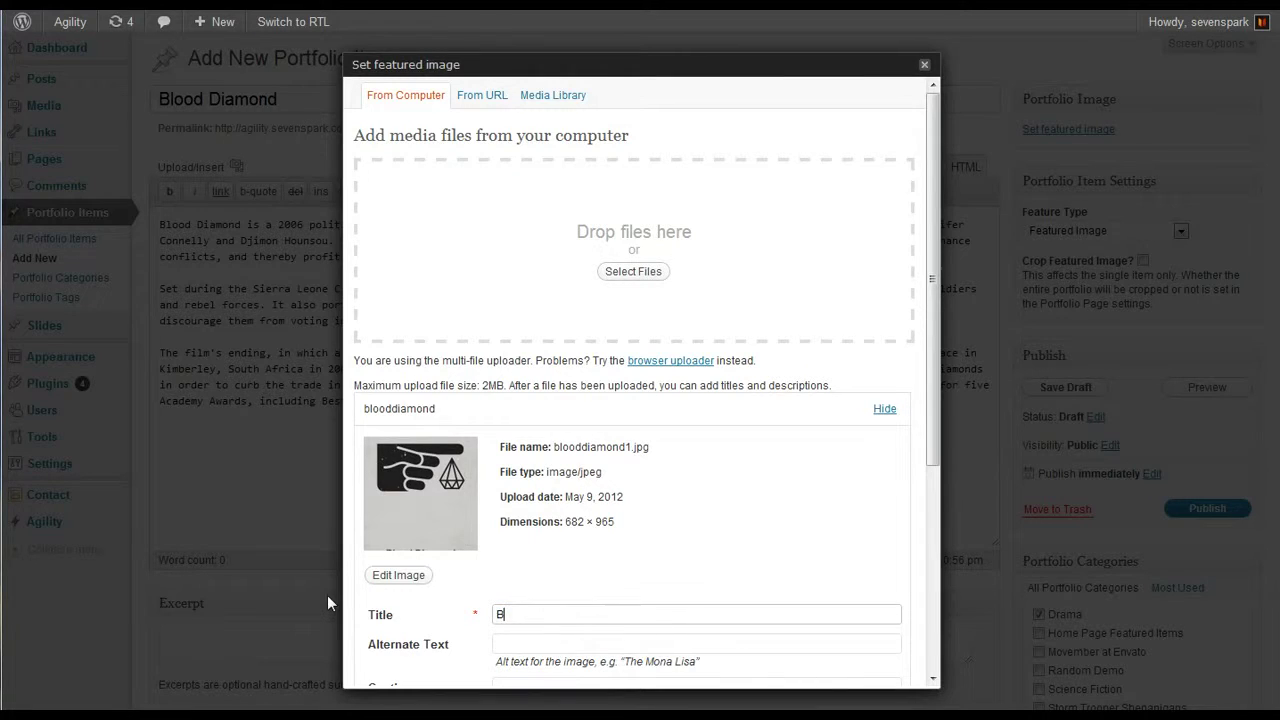
text(lood Diamond)
scroll(485, 518, down, 4)
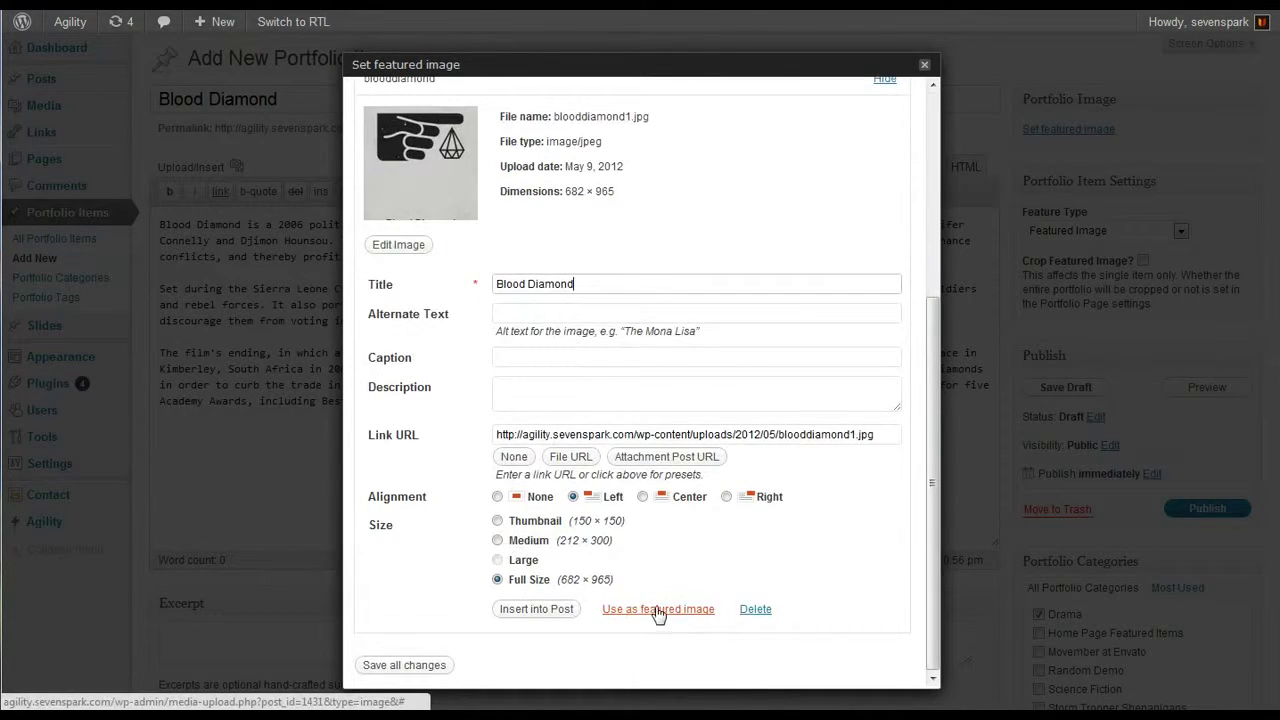
click(652, 610)
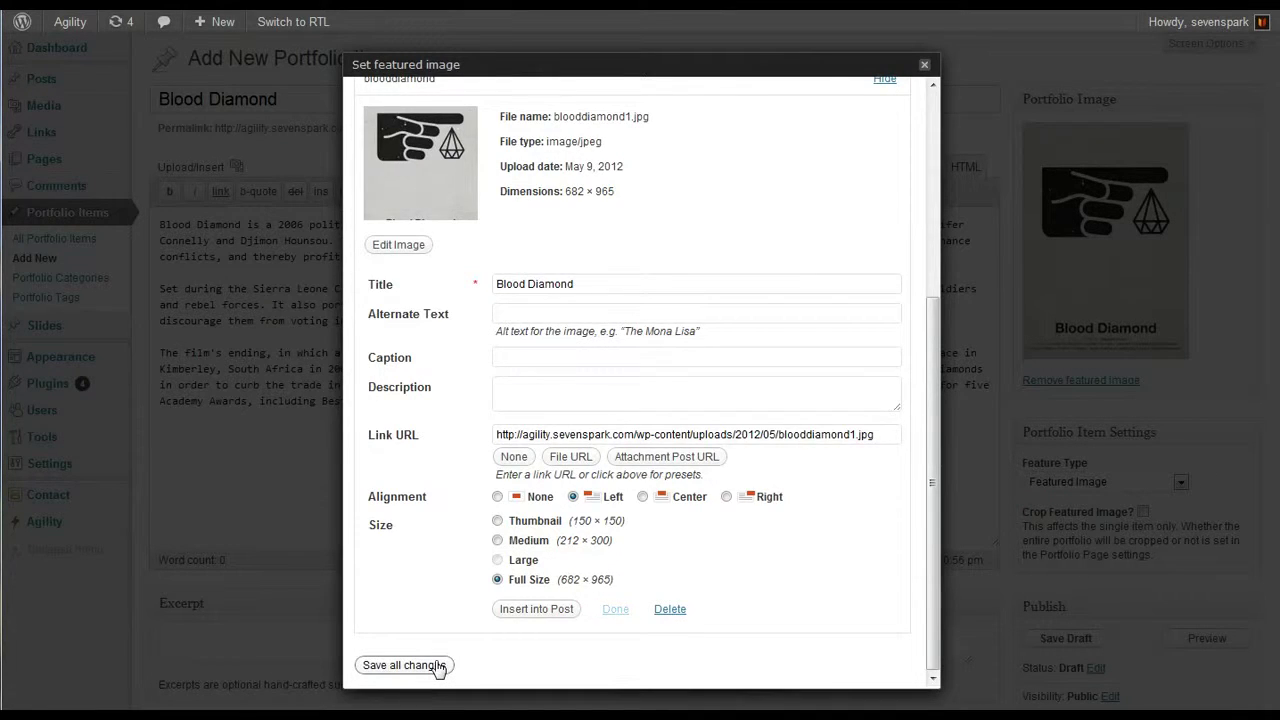
click(404, 665)
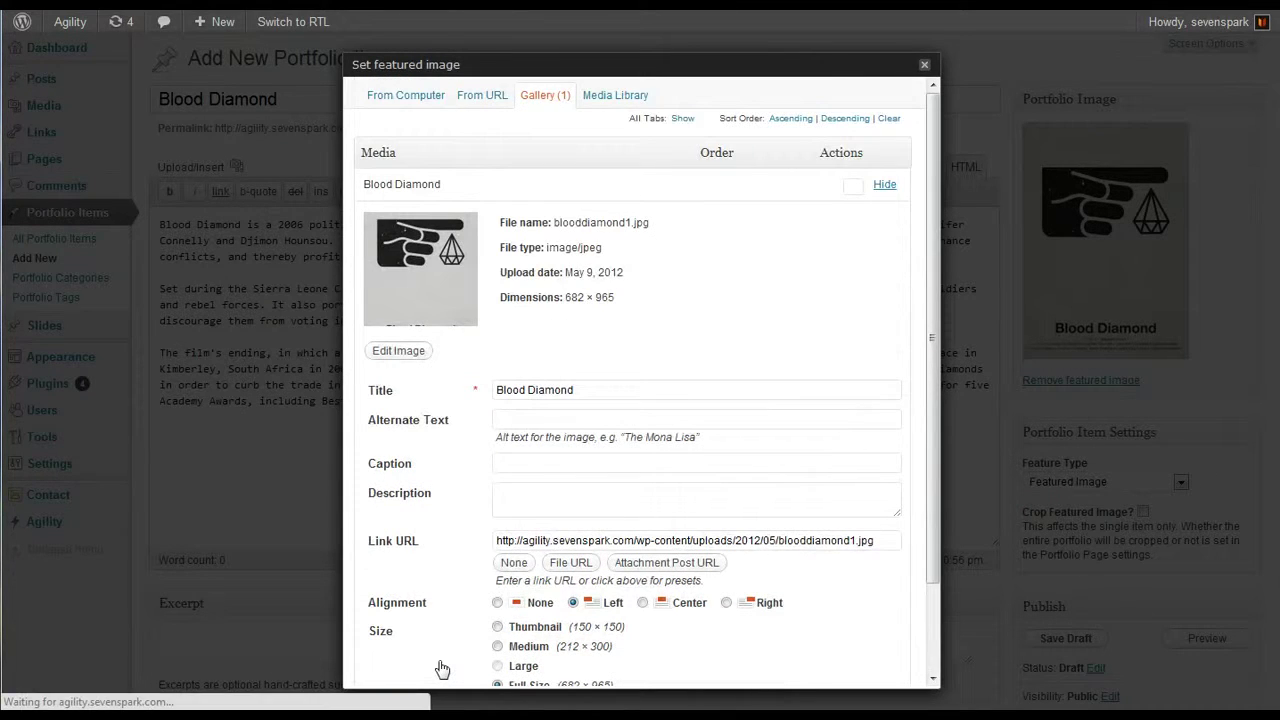
click(924, 64)
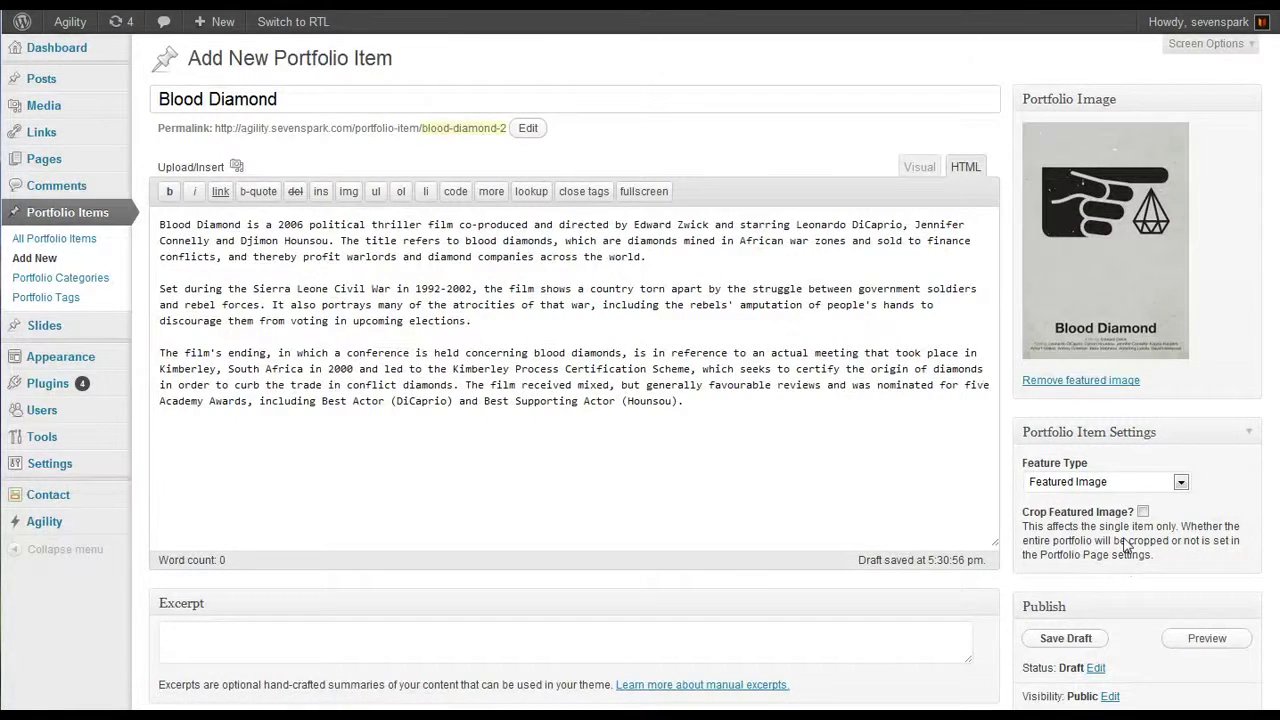
Publish the Blood Diamond portfolio item and view its page on the site
scroll(1120, 565, down, 3)
click(1200, 528)
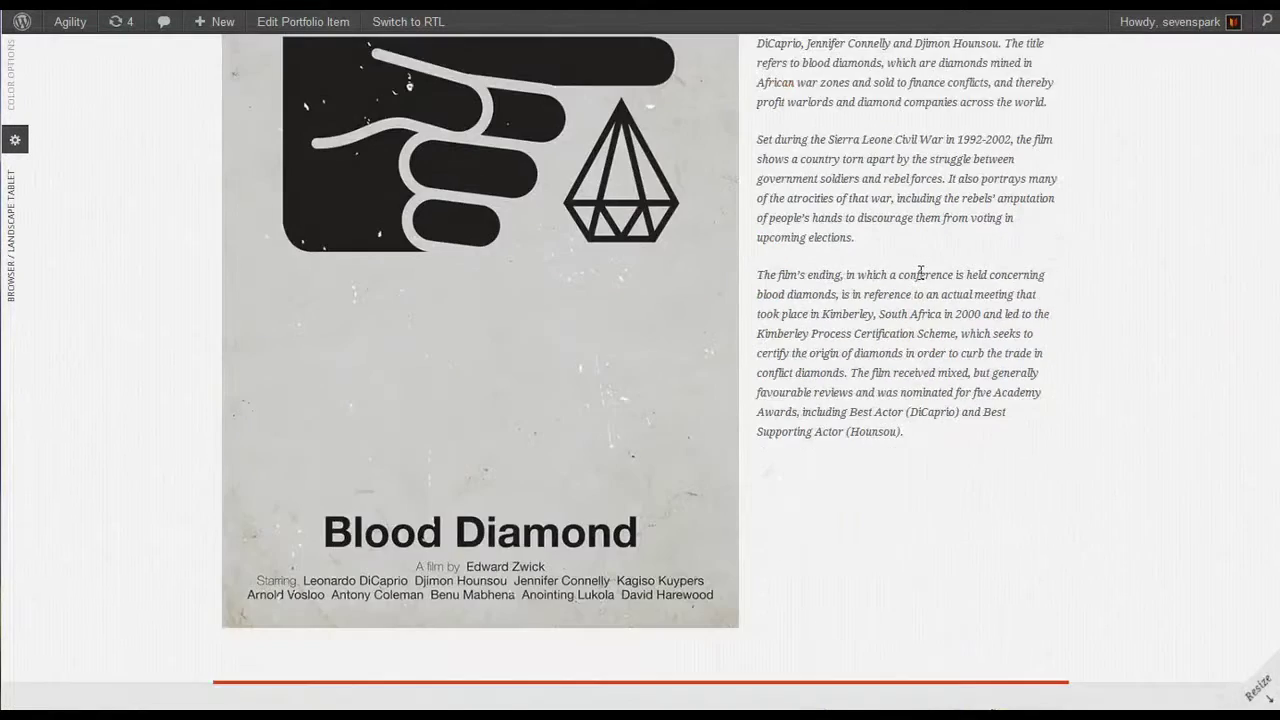
scroll(800, 320, up, 3)
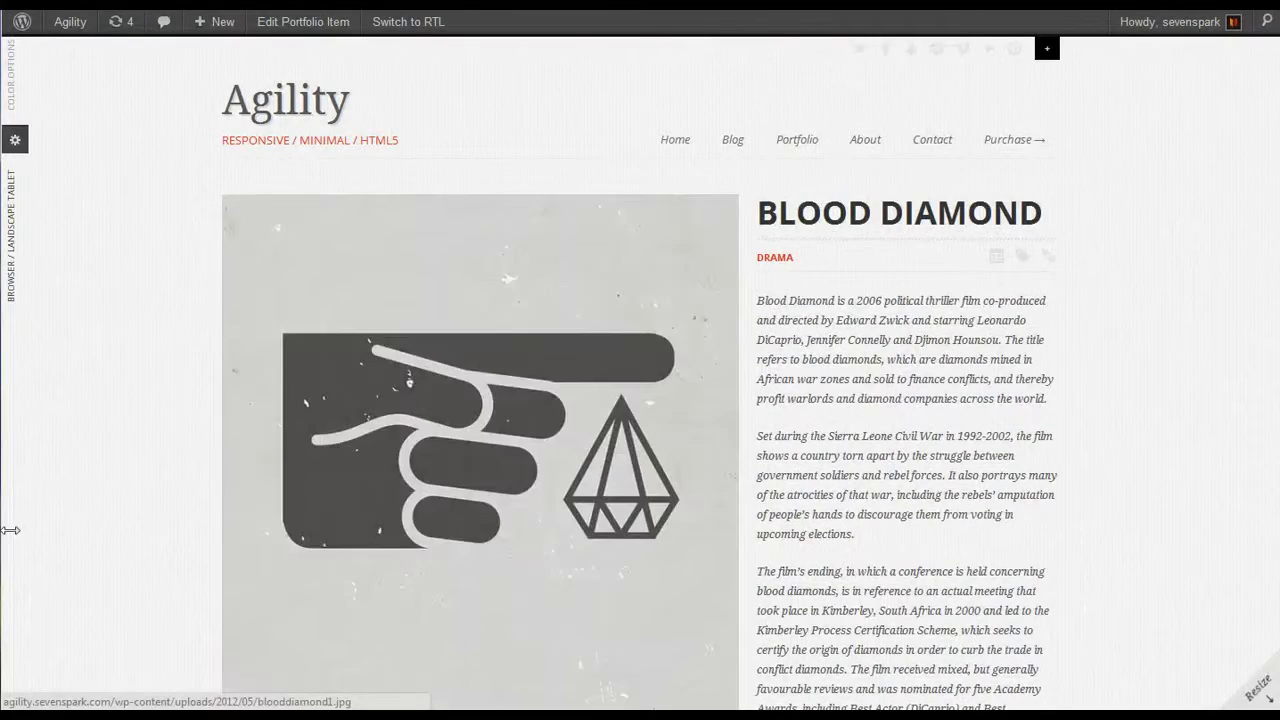
key(alt+Left)
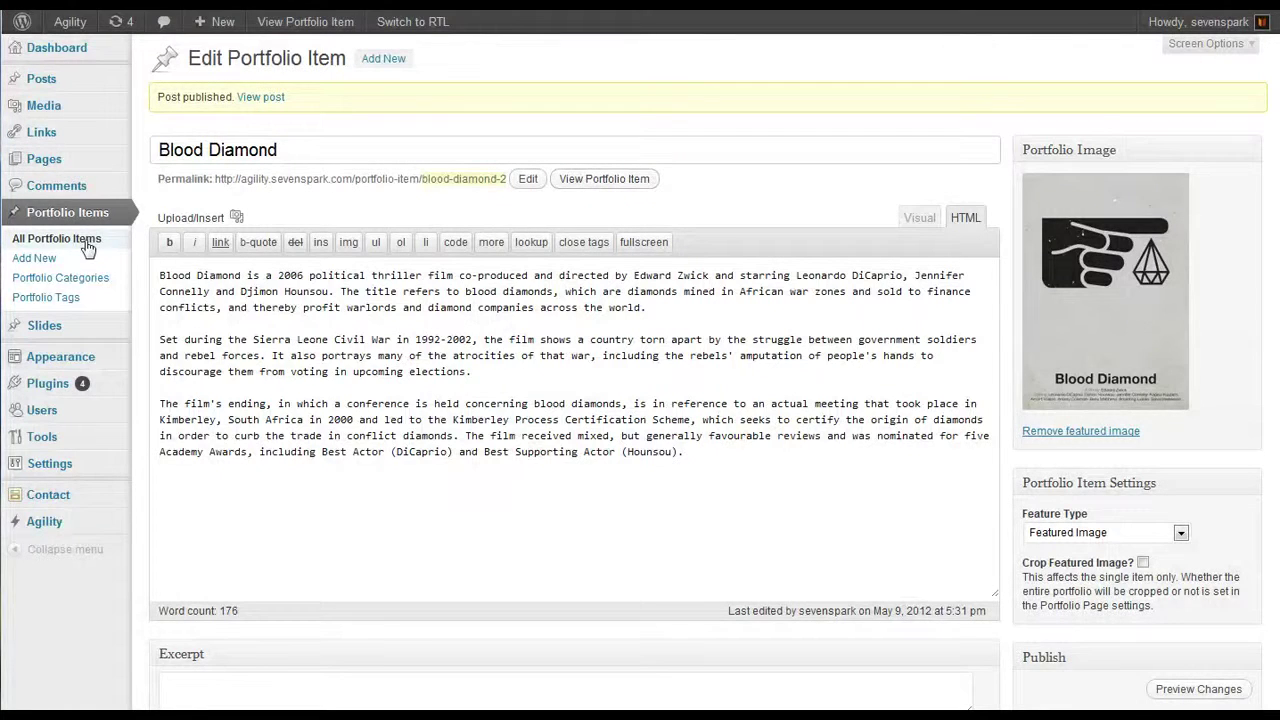
Review the Inception portfolio item's content, featured image and category, and view its page on the site
click(50, 258)
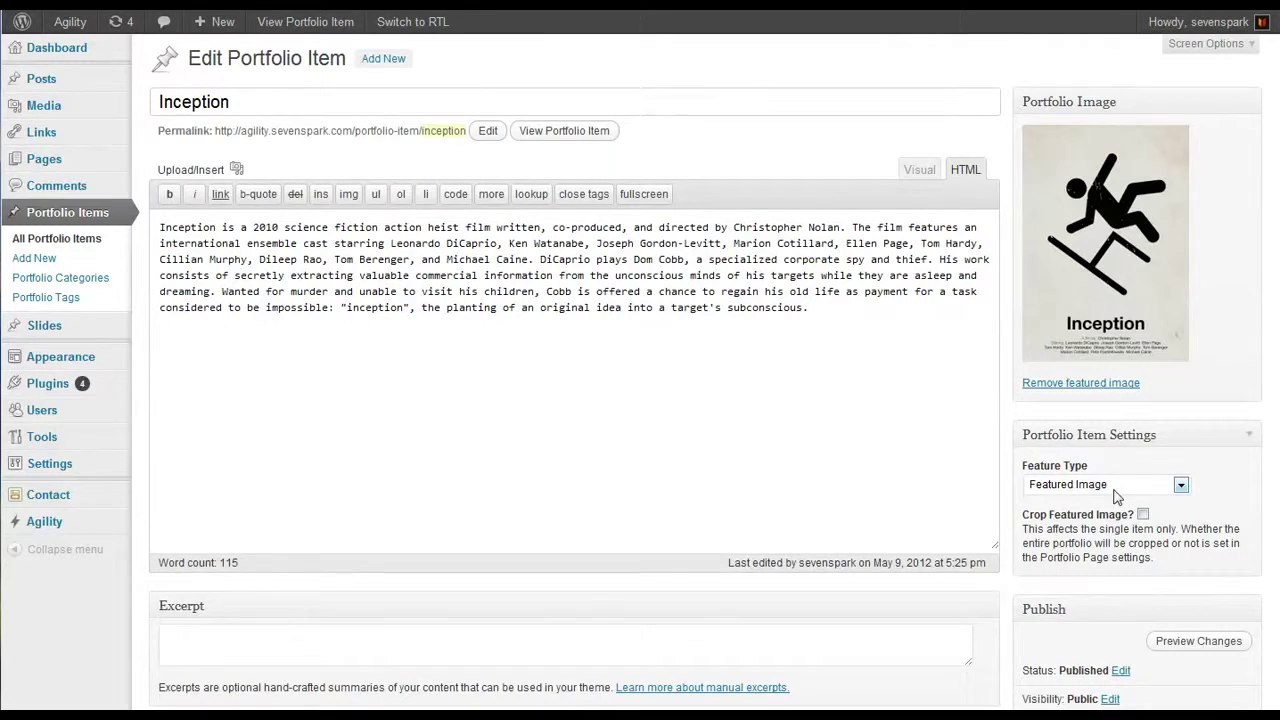
scroll(1115, 495, down, 4)
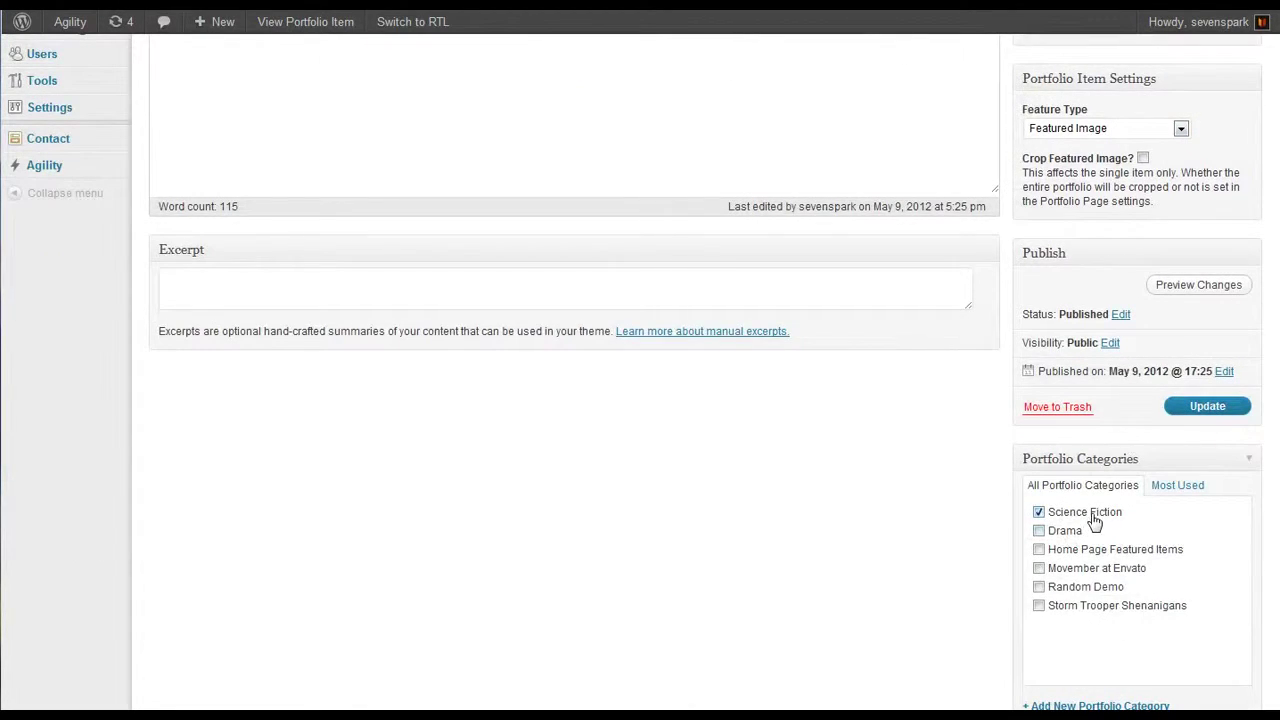
scroll(840, 543, up, 4)
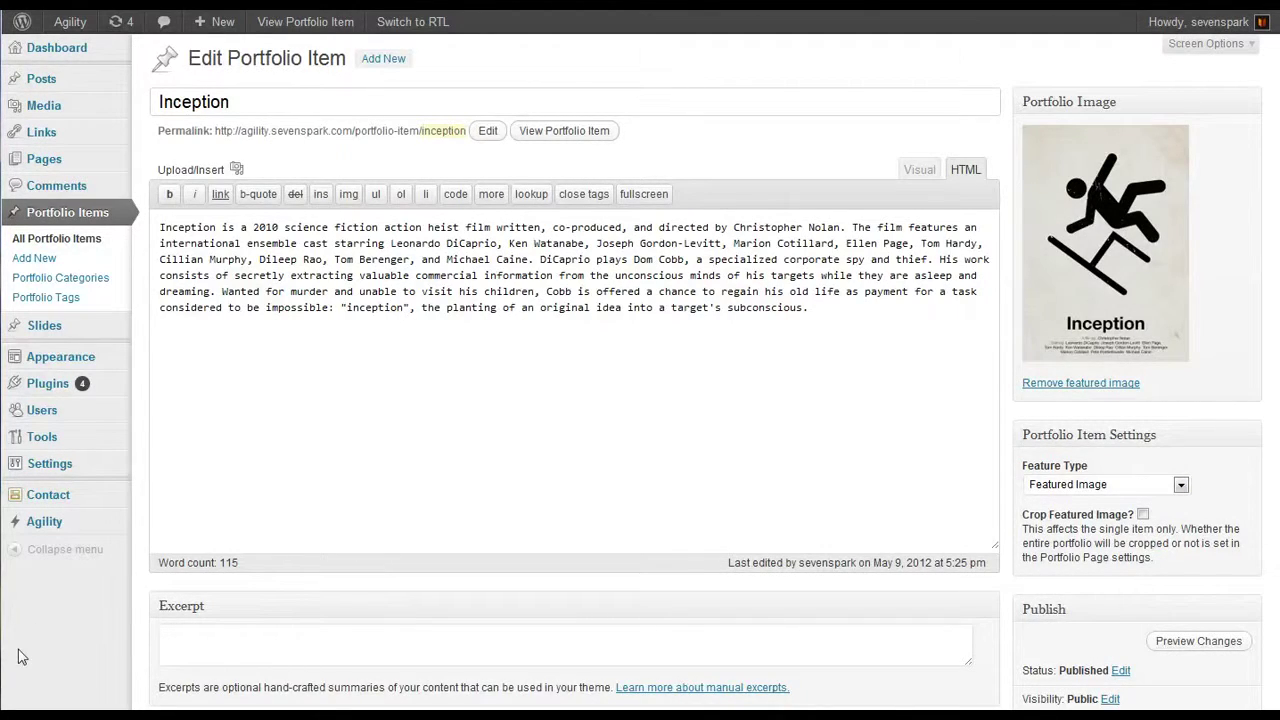
click(571, 131)
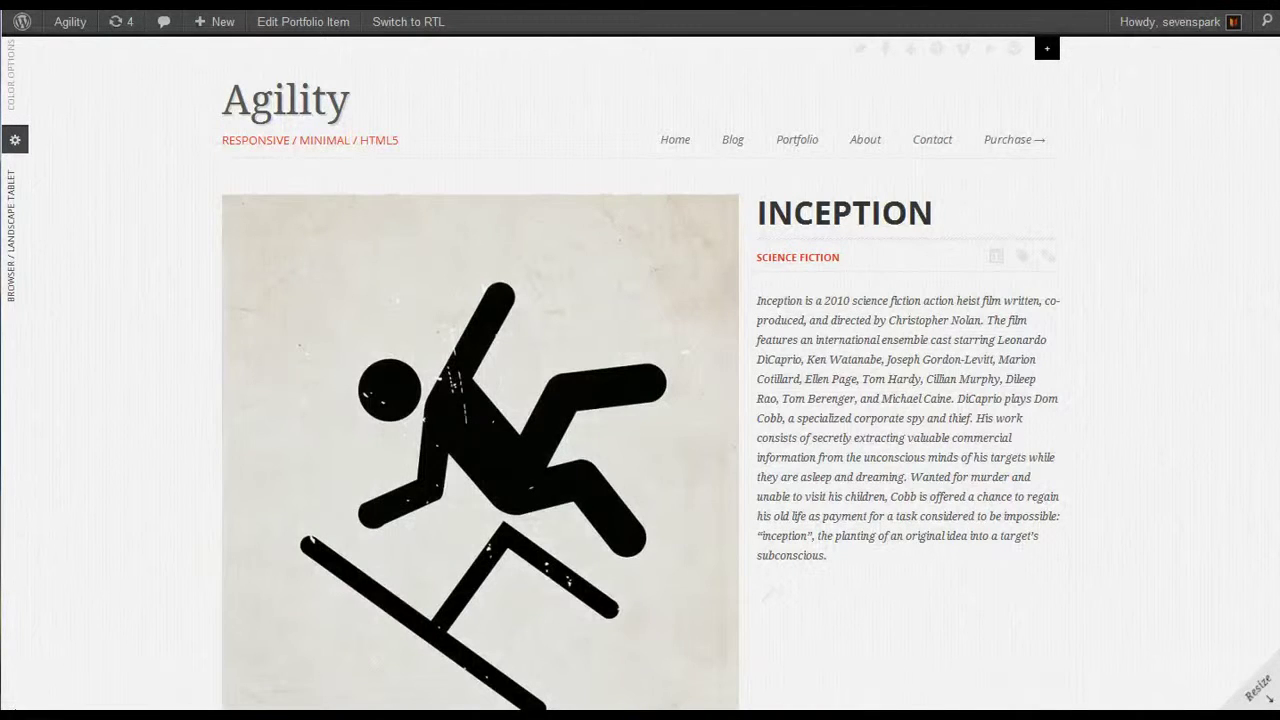
Review the Jaws portfolio item's content, categories and tags, and view its page on the site
key(alt+Left)
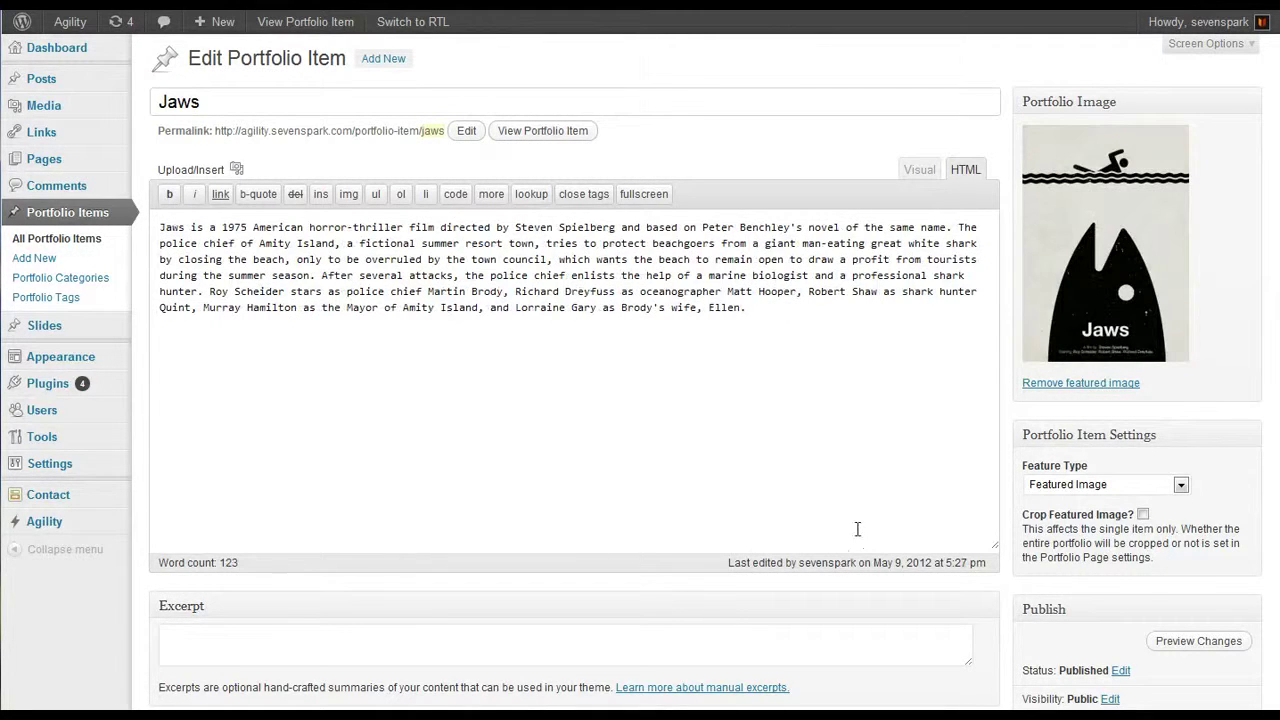
scroll(1018, 572, down, 5)
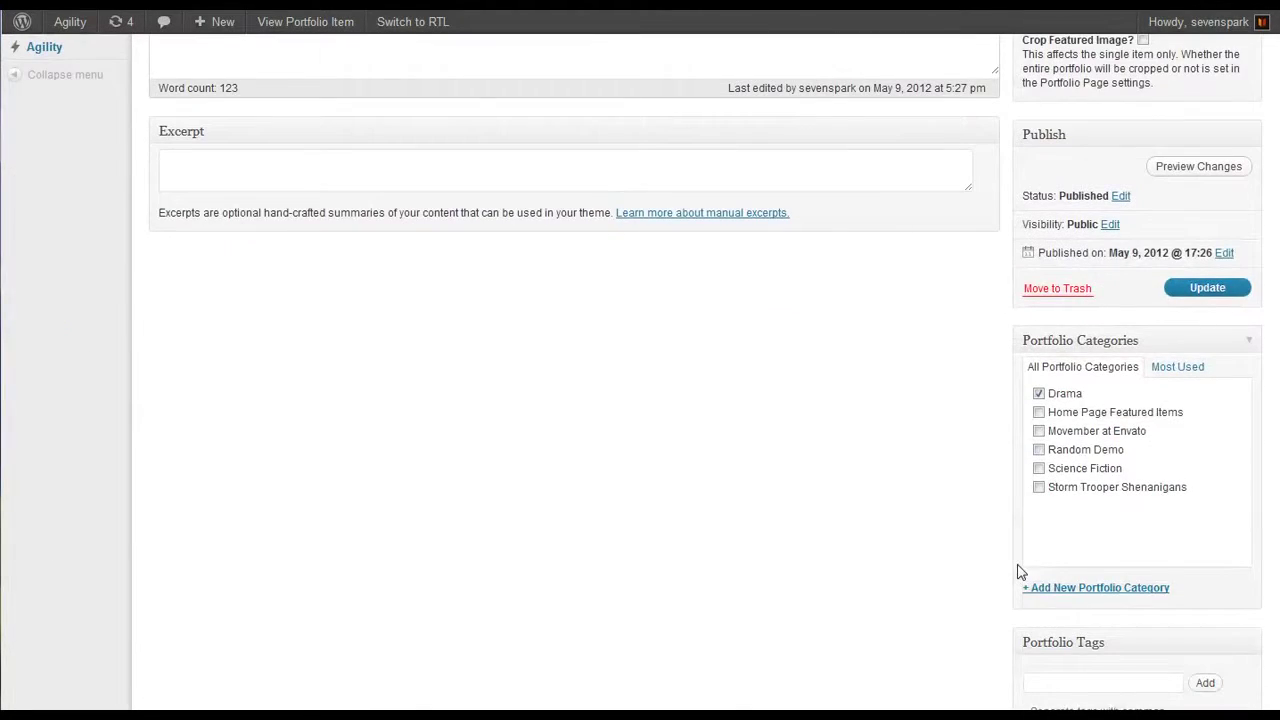
scroll(1037, 583, down, 1)
scroll(733, 520, up, 5)
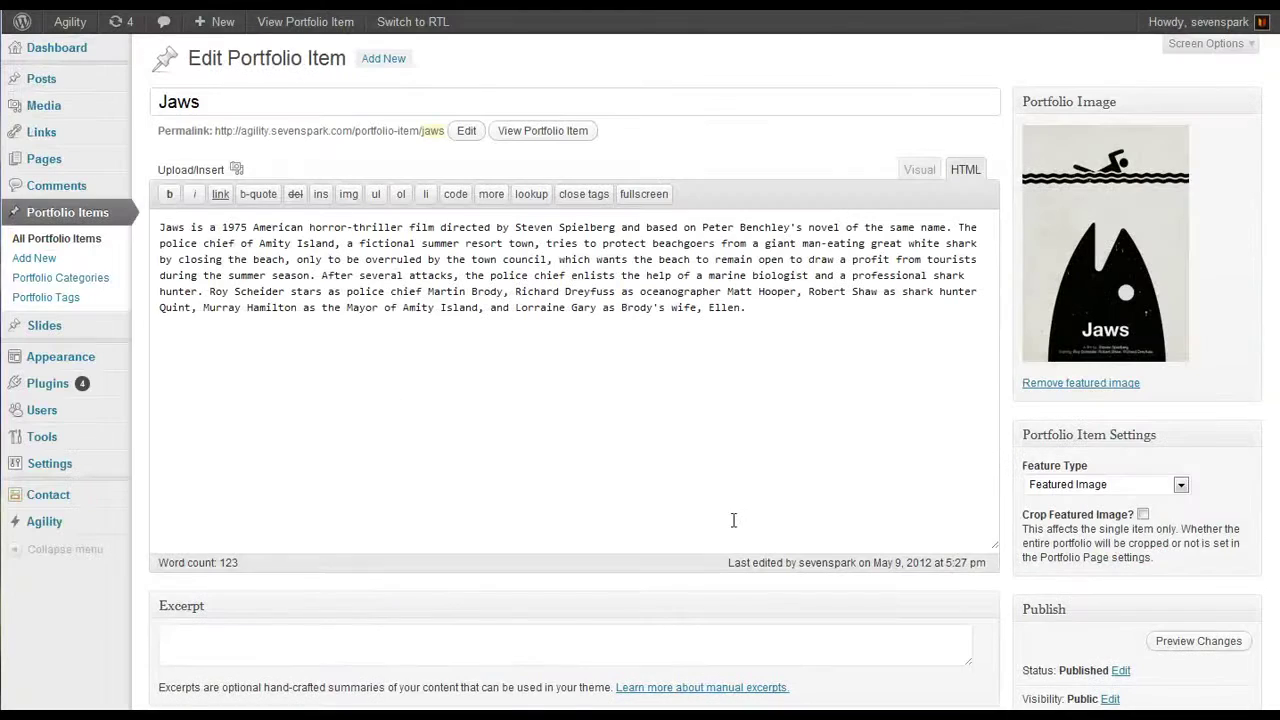
click(542, 131)
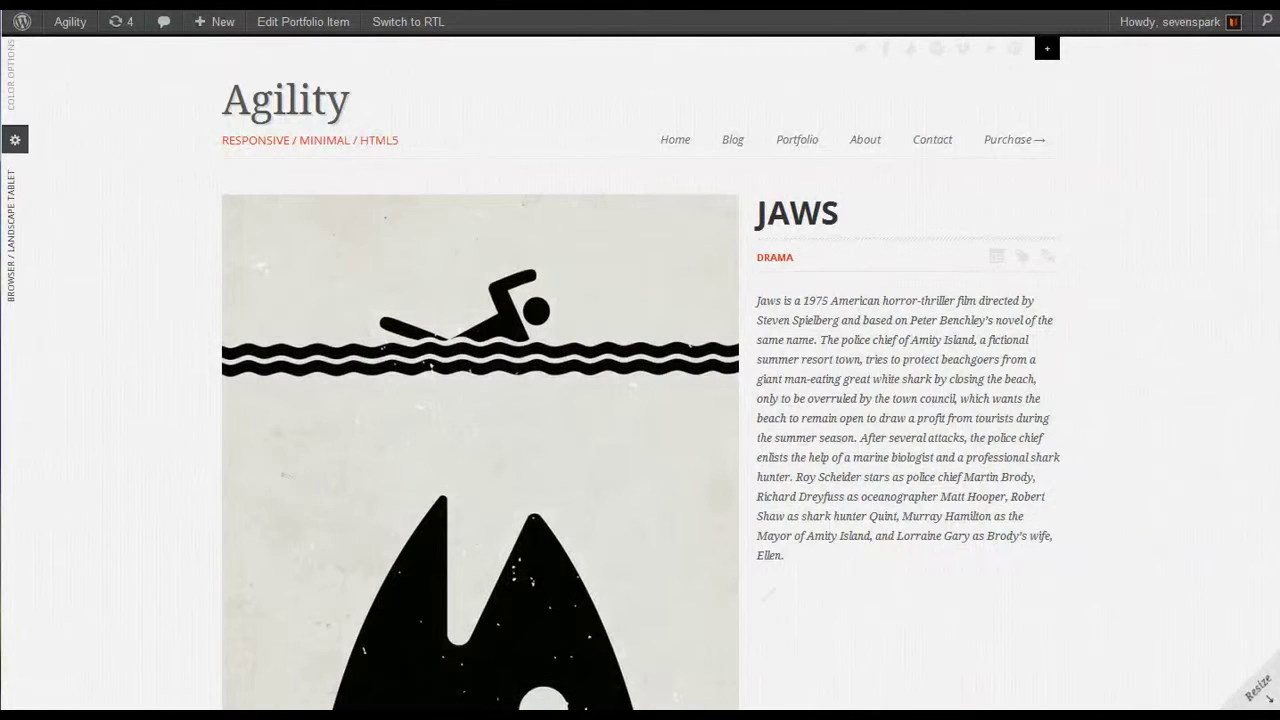
Review The Matrix portfolio item's content, featured image and category, and view its page on the site
key(alt+Left)
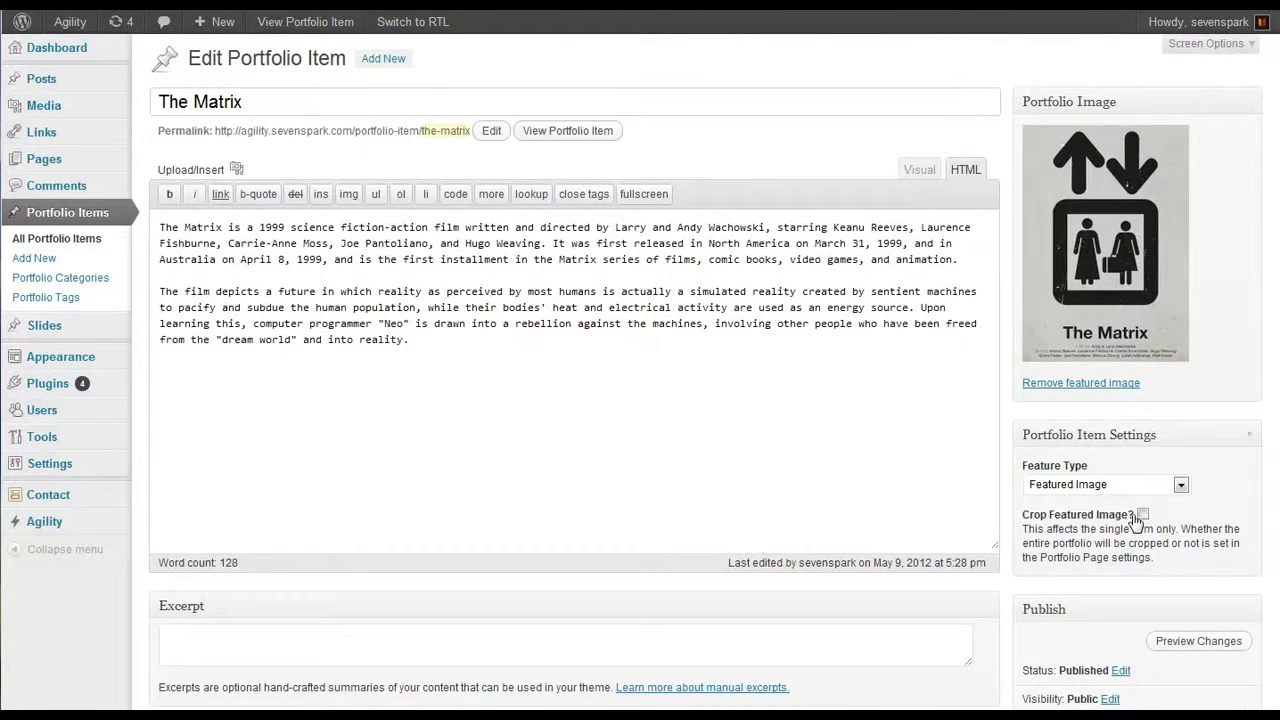
scroll(1136, 520, down, 4)
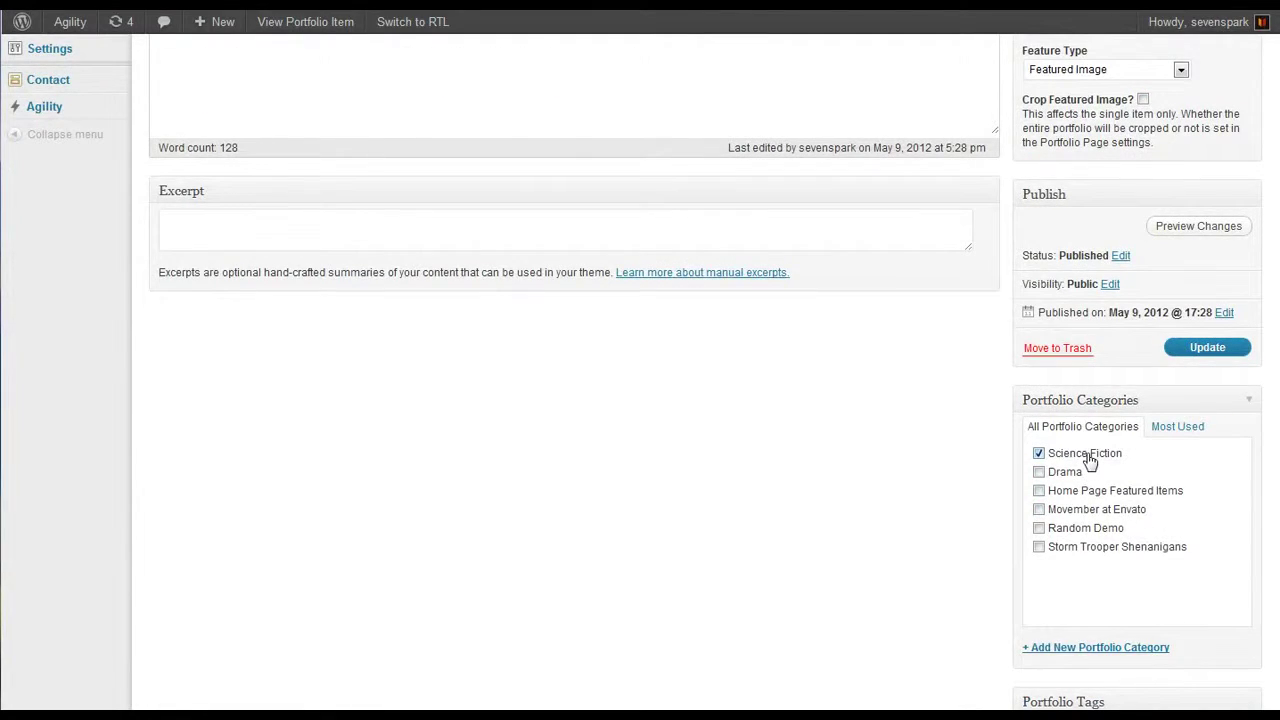
scroll(1090, 460, up, 4)
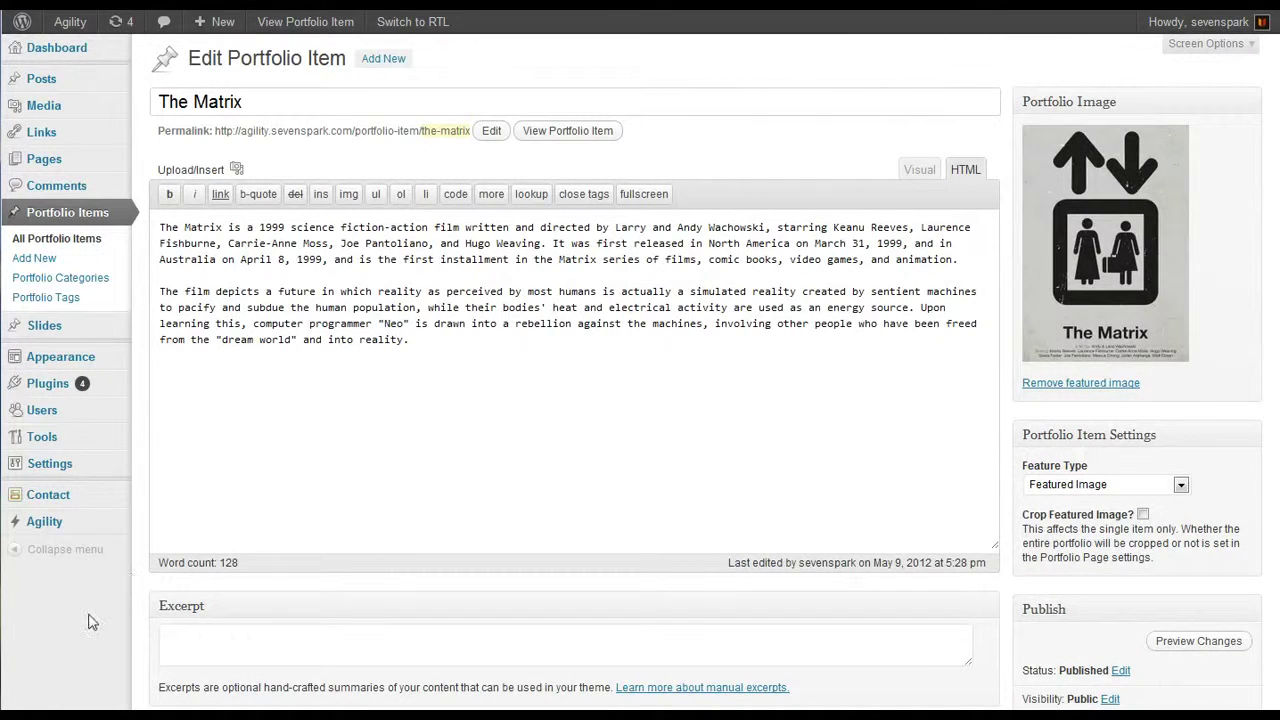
click(570, 134)
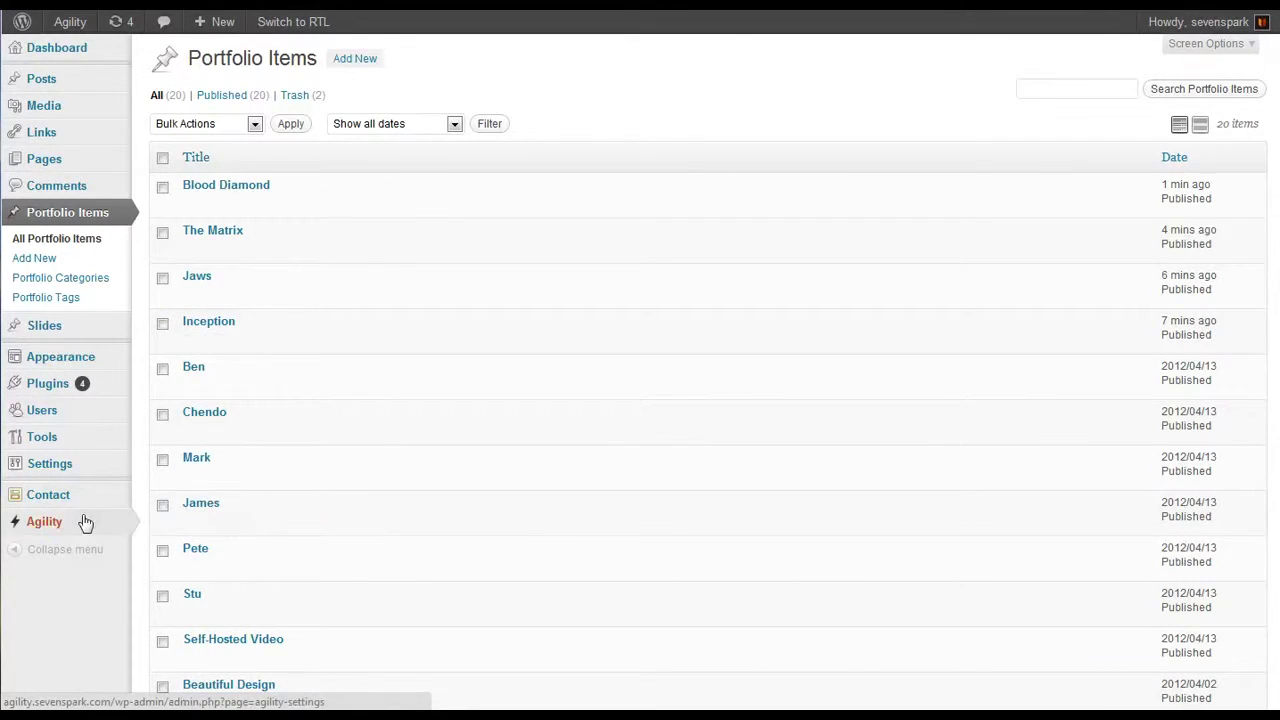
Open the Agility theme's PortfolioConstructor and create a new portfolio
mouse_move(72, 524)
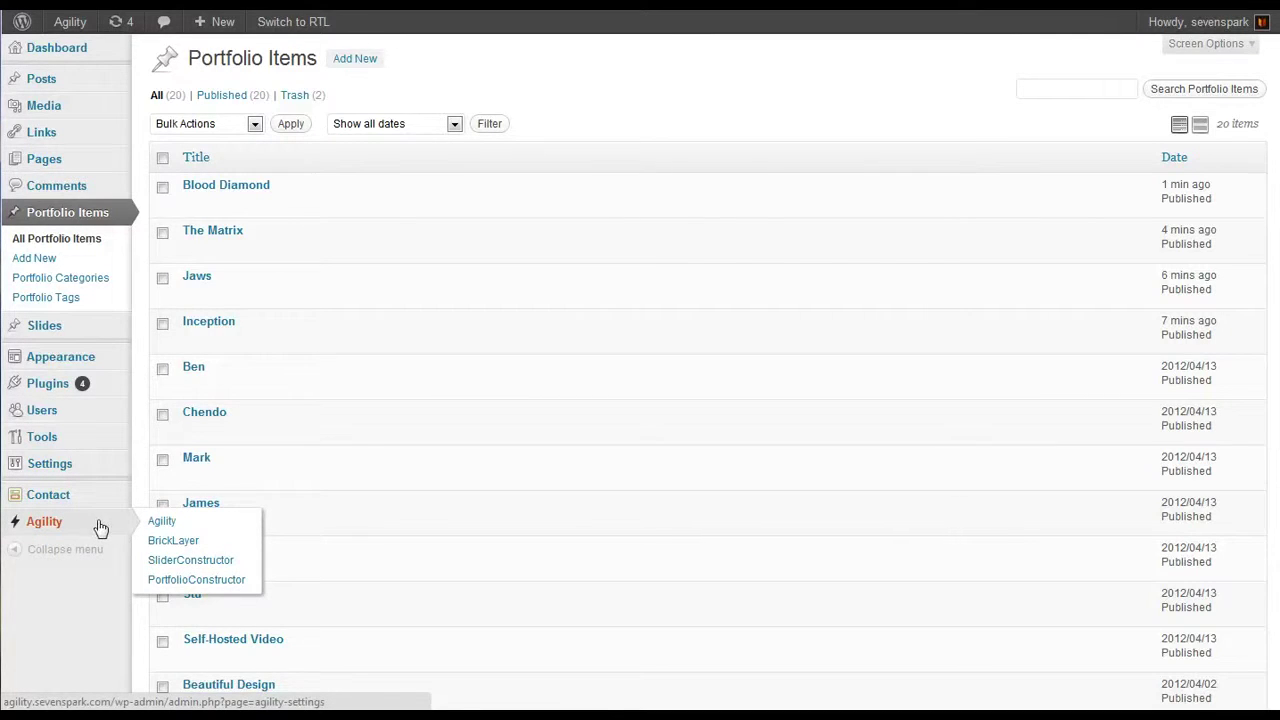
click(164, 589)
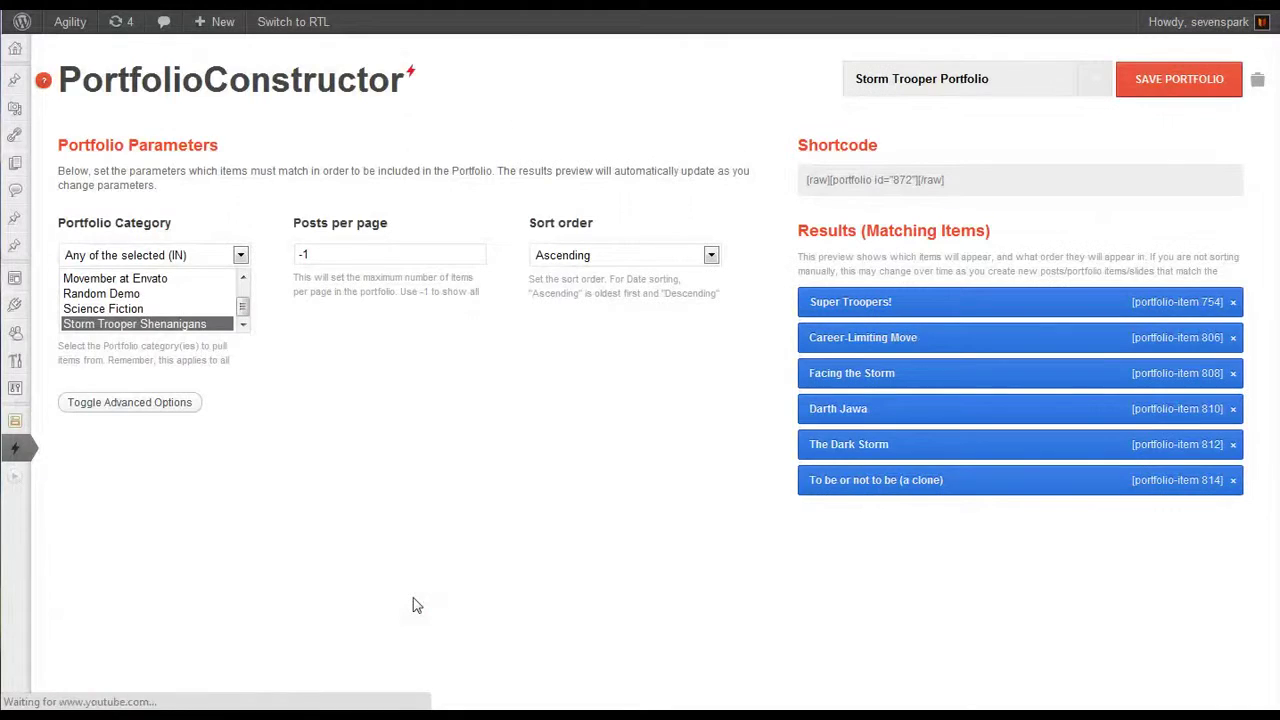
click(1094, 79)
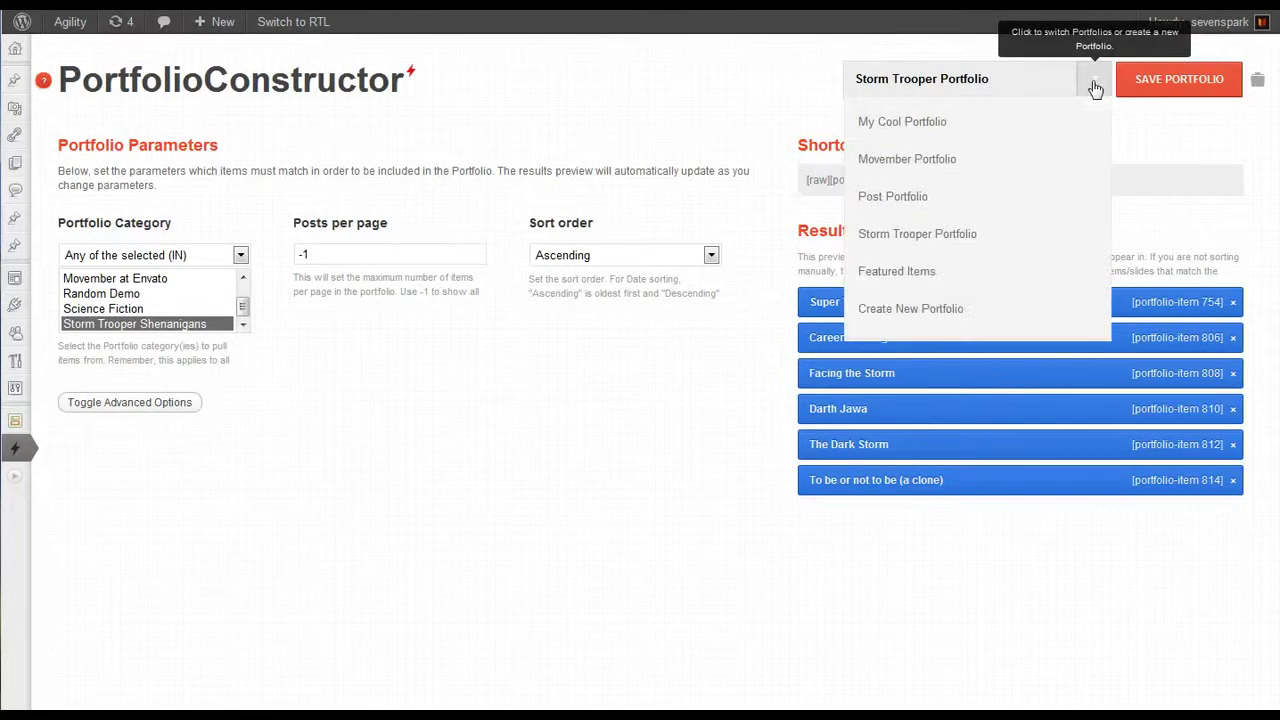
click(945, 318)
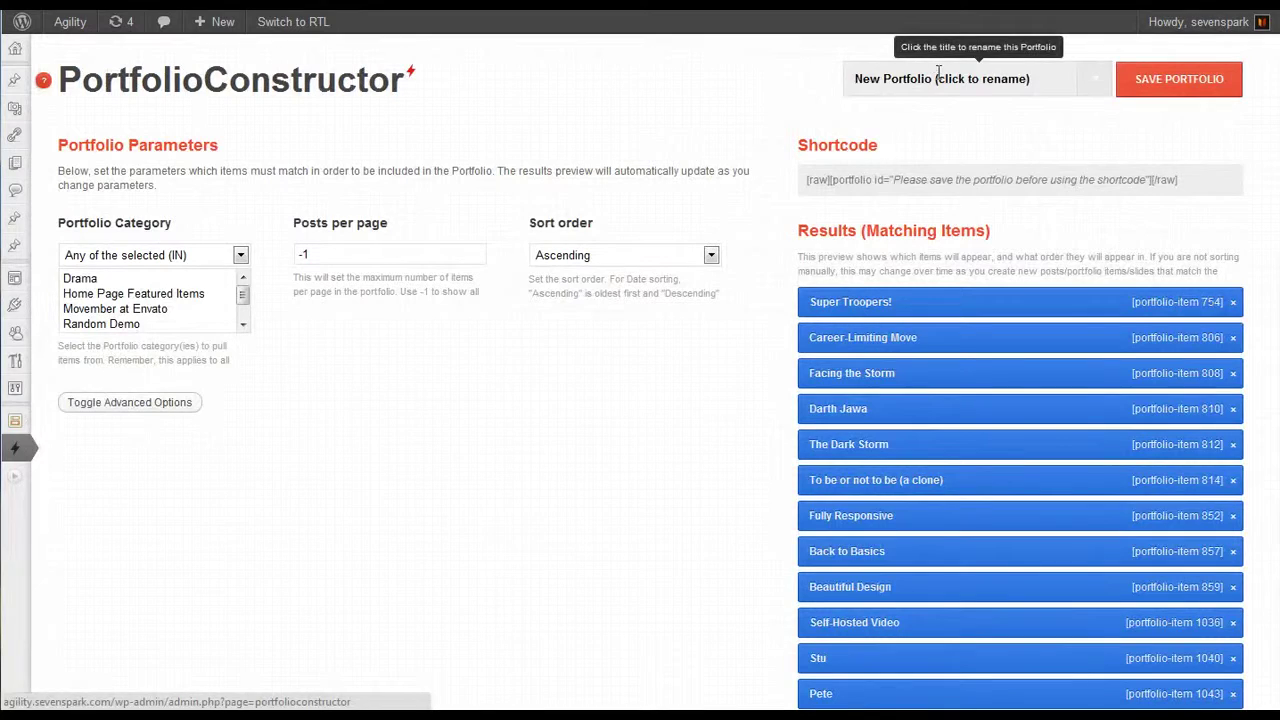
Rename the new portfolio as Movie Posters
click(940, 72)
text(M)
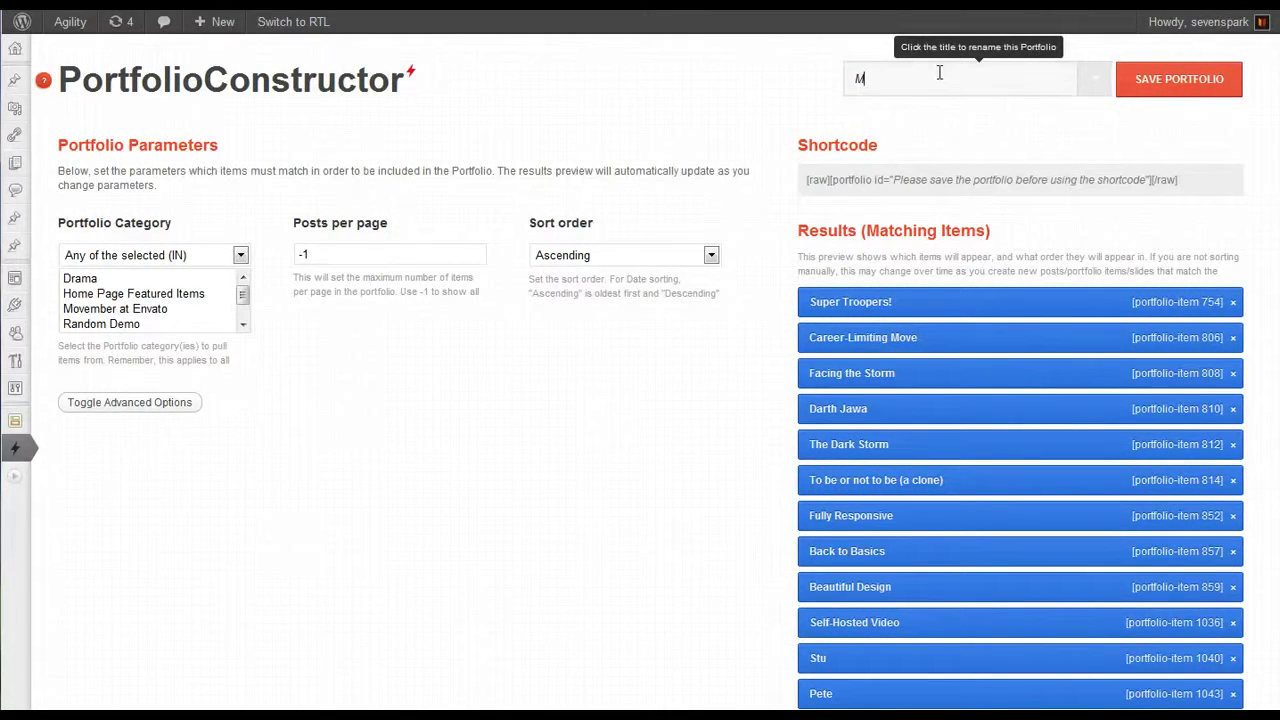
text(ovie Posters)
key(Return)
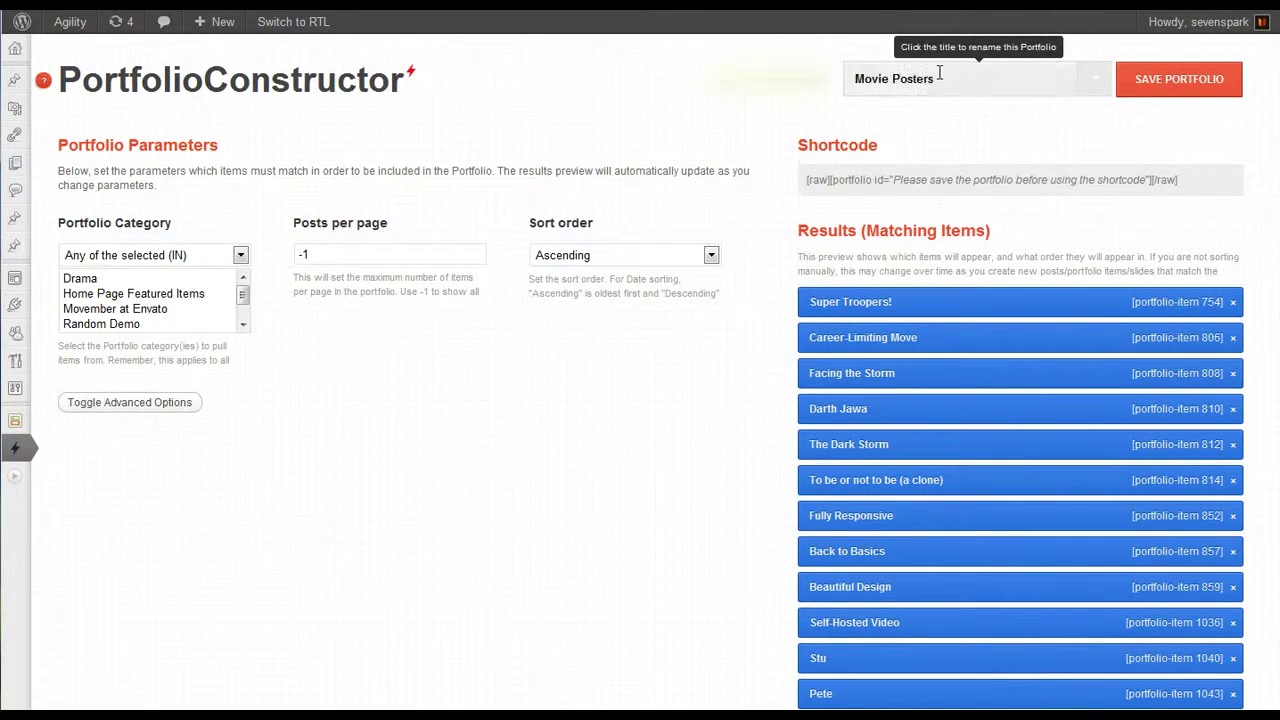
Include the Drama and Science Fiction categories in the Movie Posters portfolio and save it
click(125, 285)
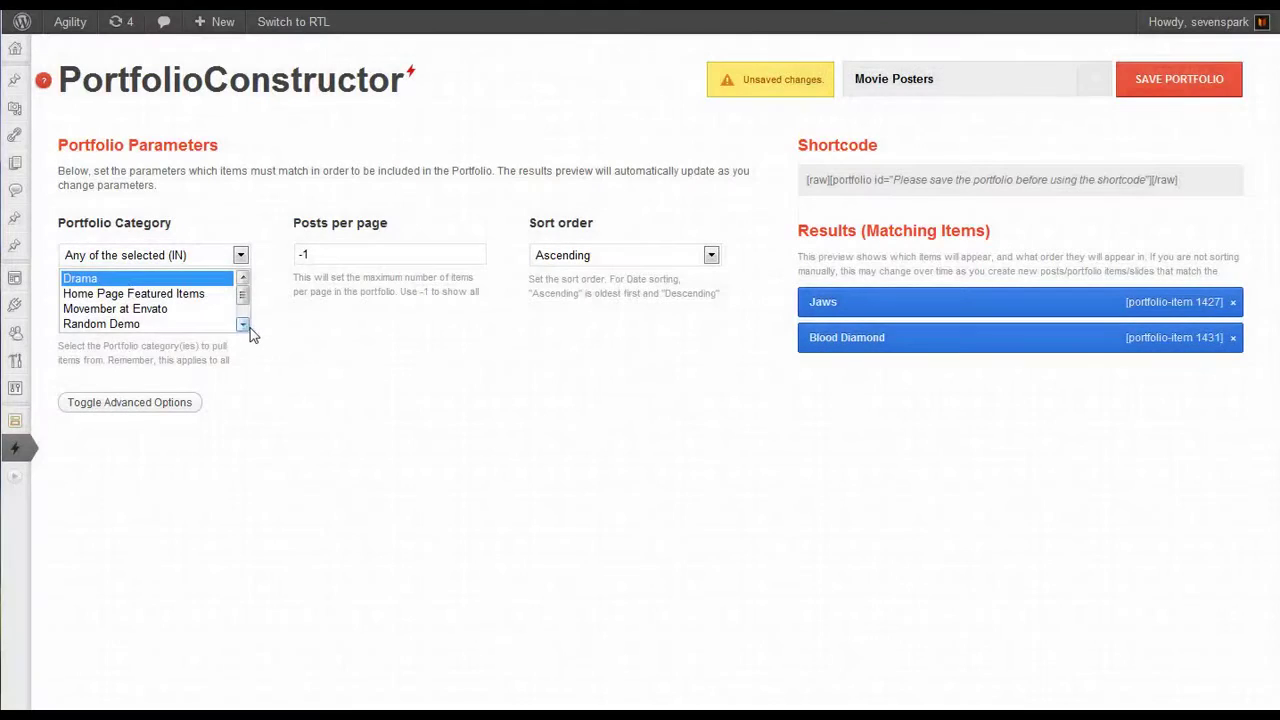
click(243, 325)
ctrl+click(110, 309)
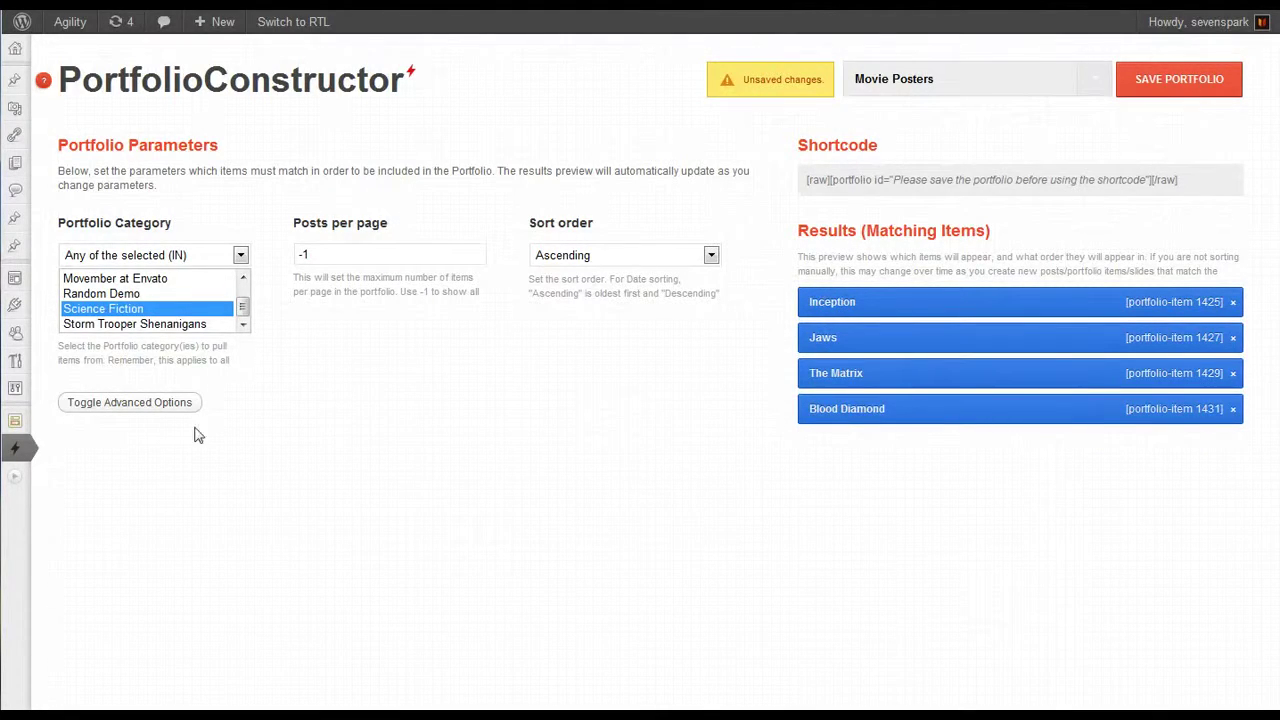
click(1183, 84)
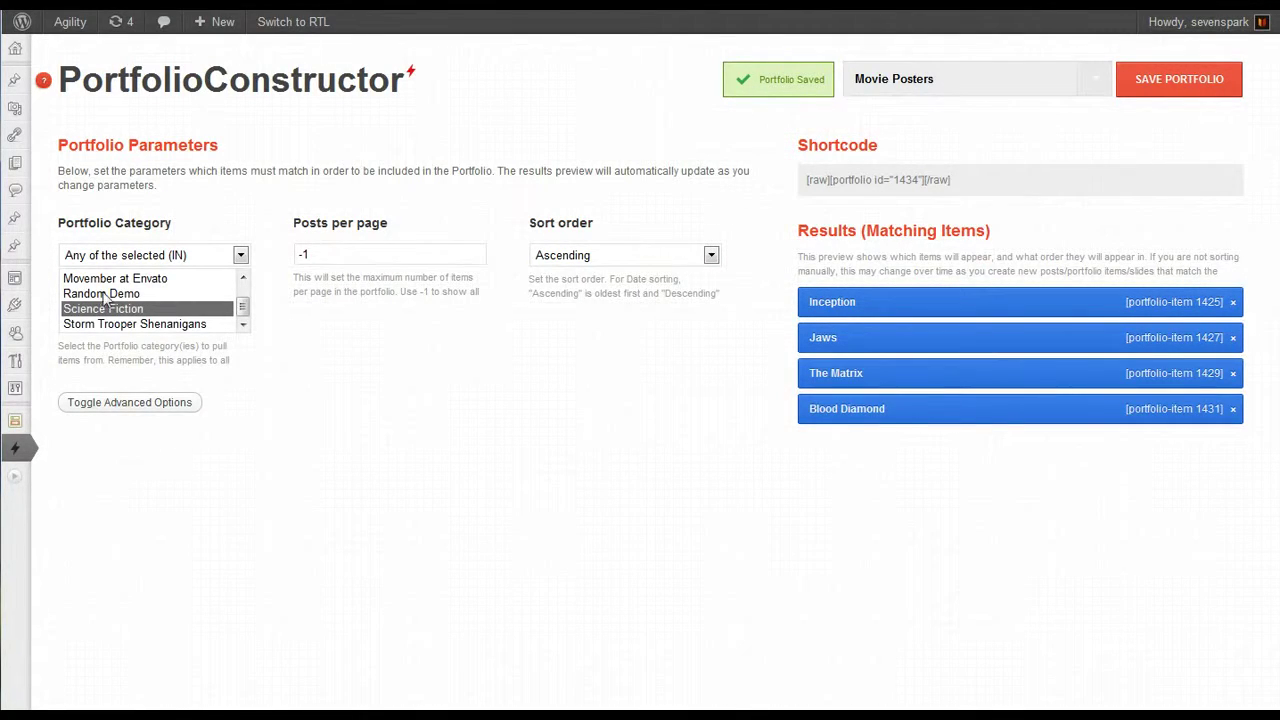
Create a new page titled Movie Posters and assign it the Portfolio template
mouse_move(16, 163)
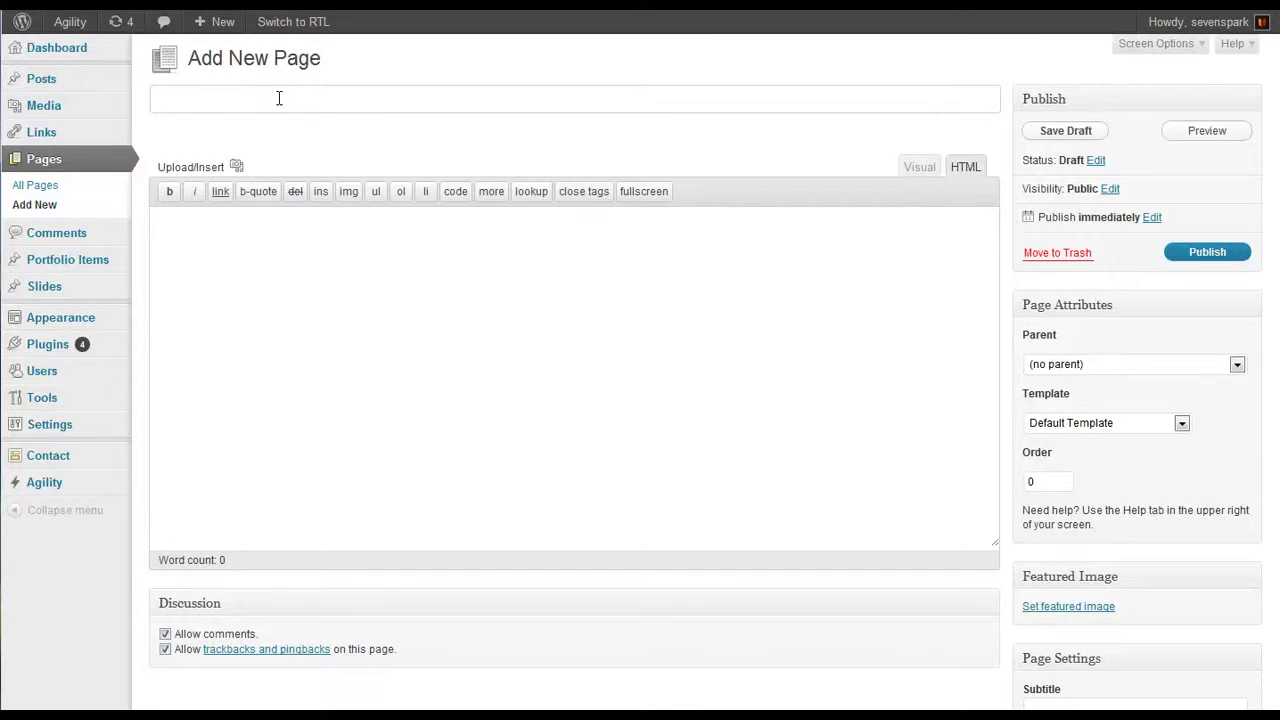
text(MoviesPosters)
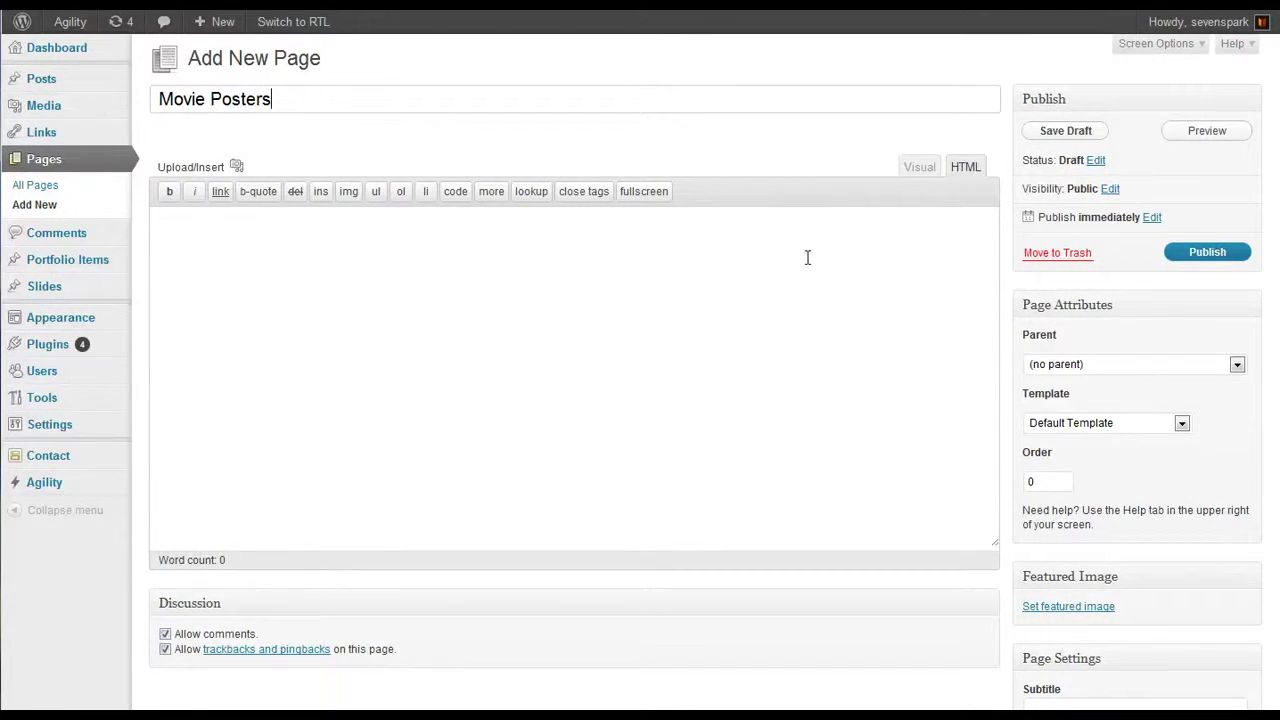
click(1083, 432)
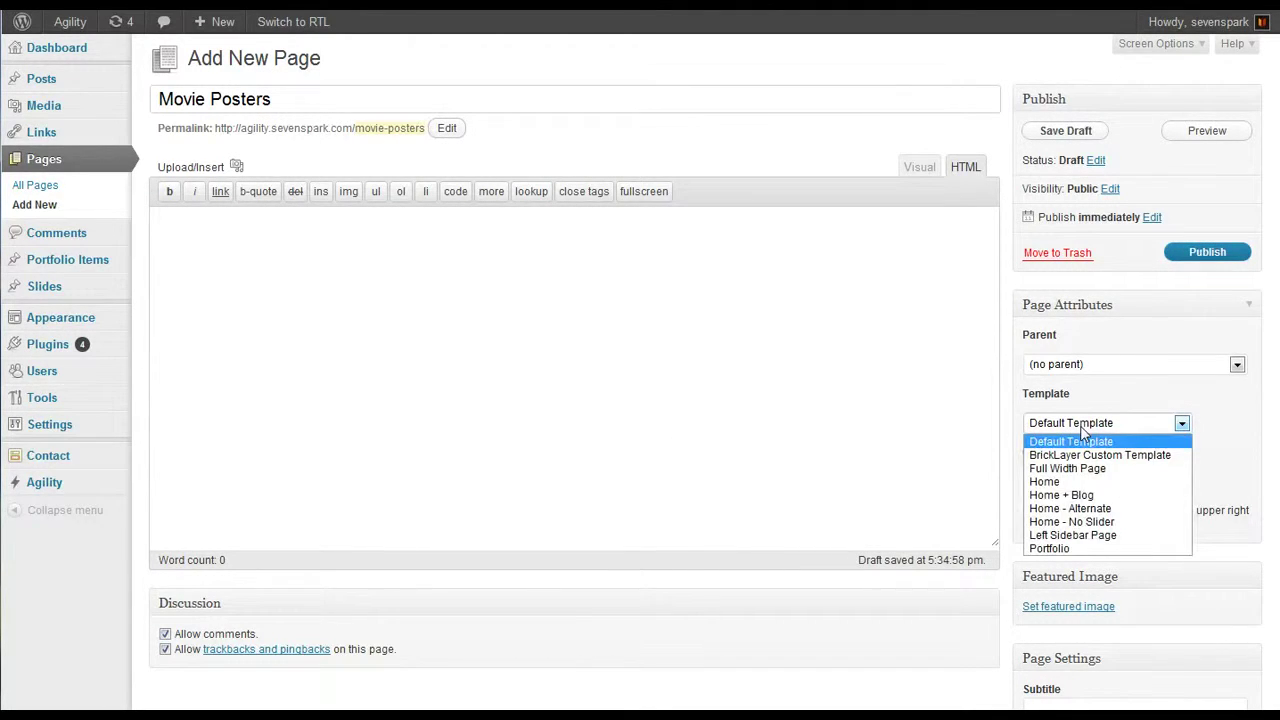
click(1070, 549)
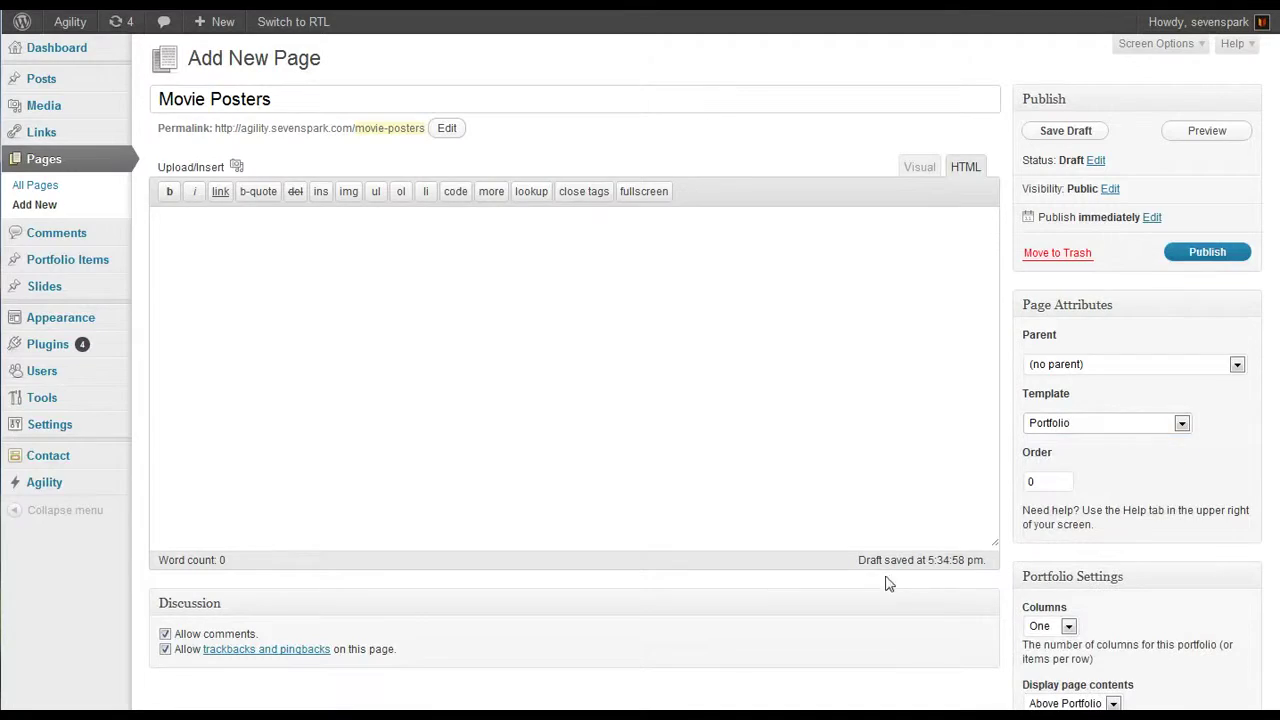
Set the page's portfolio layout to four columns and turn off the excerpt display
scroll(886, 583, down, 3)
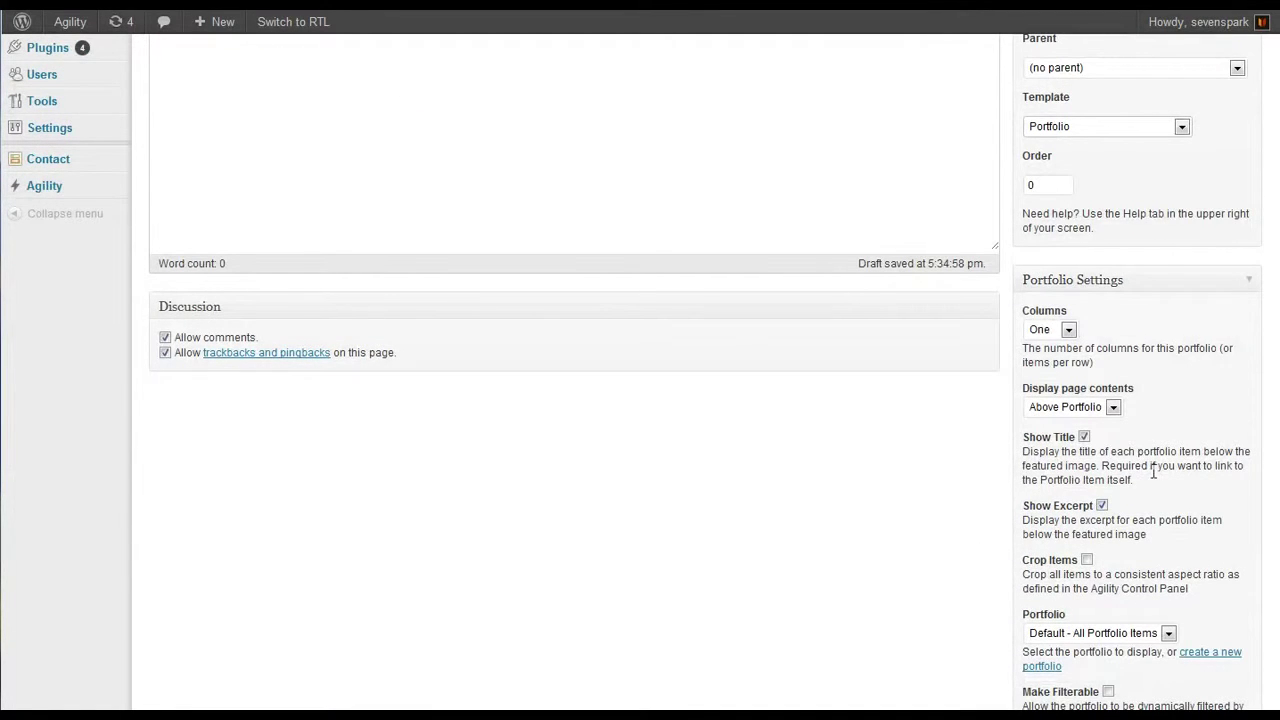
click(1069, 331)
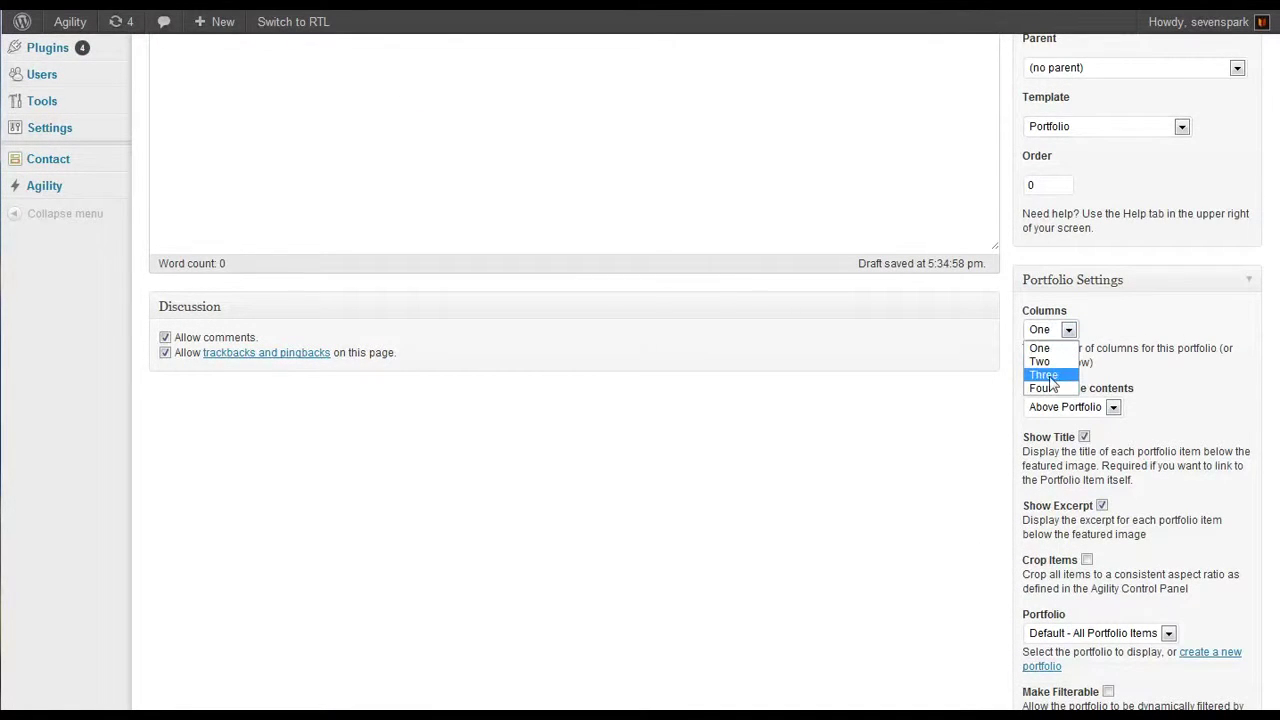
click(1040, 388)
scroll(1112, 422, down, 2)
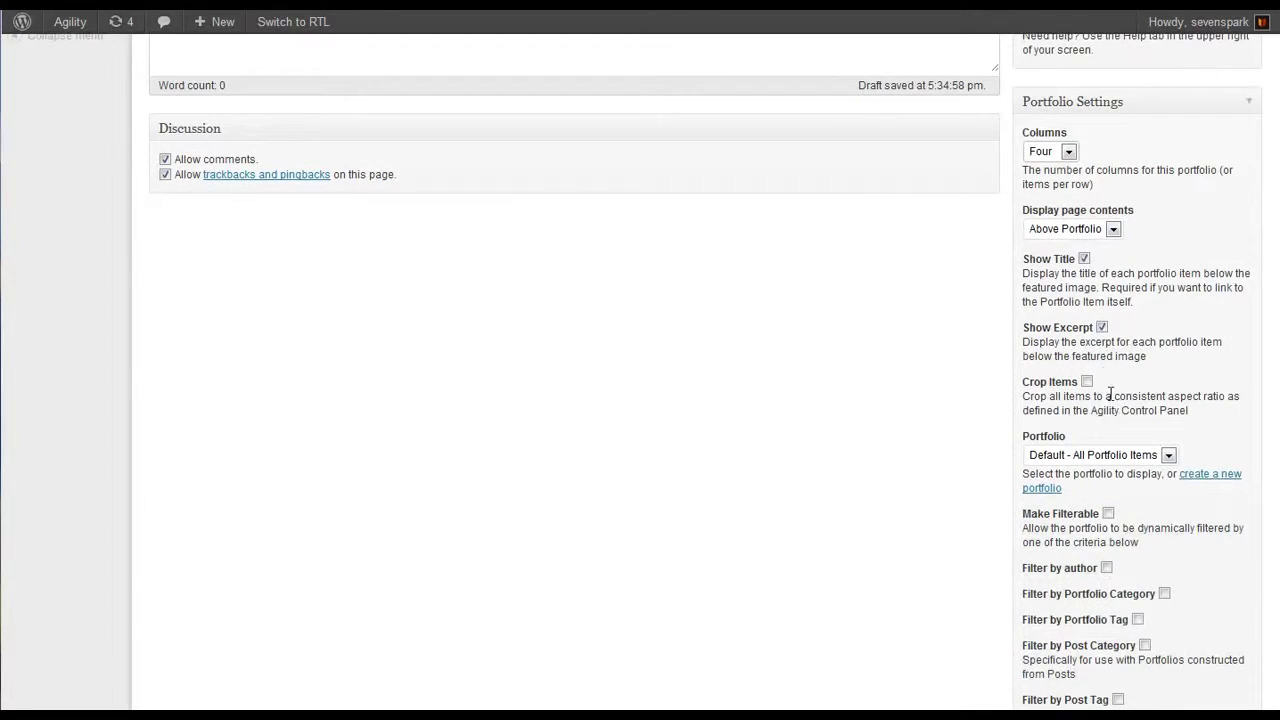
scroll(1092, 390, down, 1)
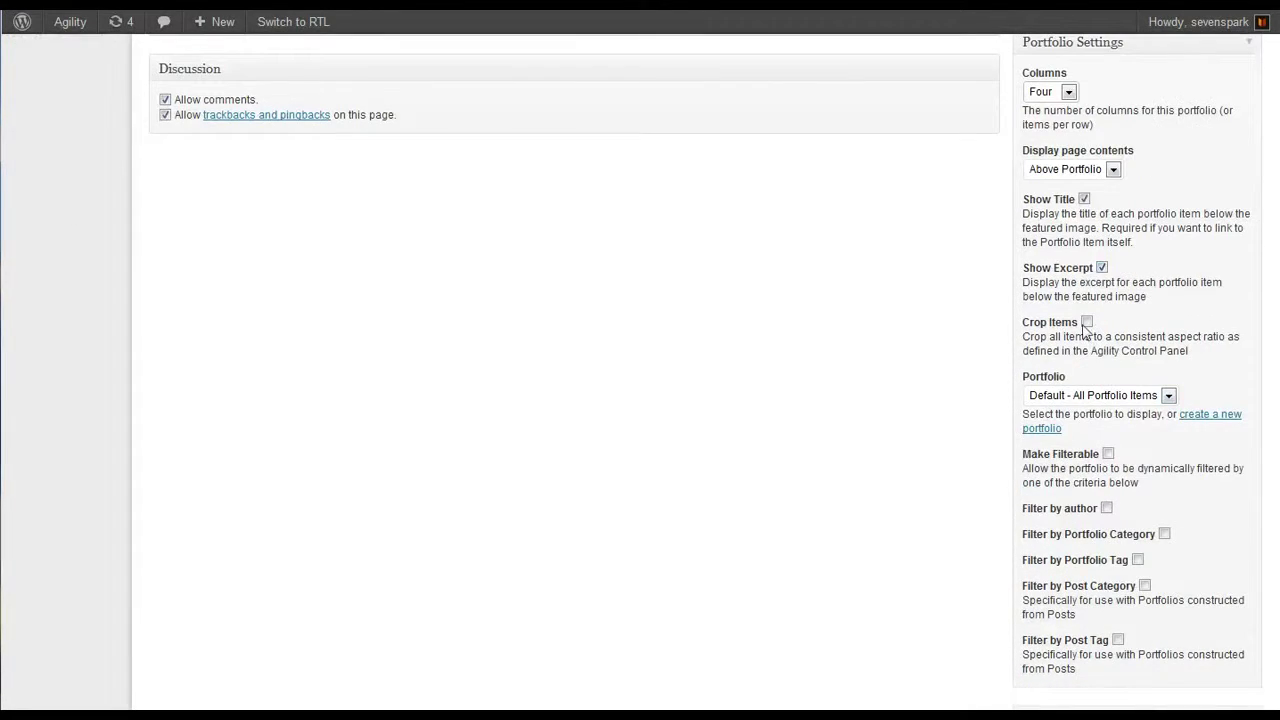
click(1102, 267)
Choose Movie Posters as the portfolio to display on the page and publish the page
scroll(1077, 394, down, 1)
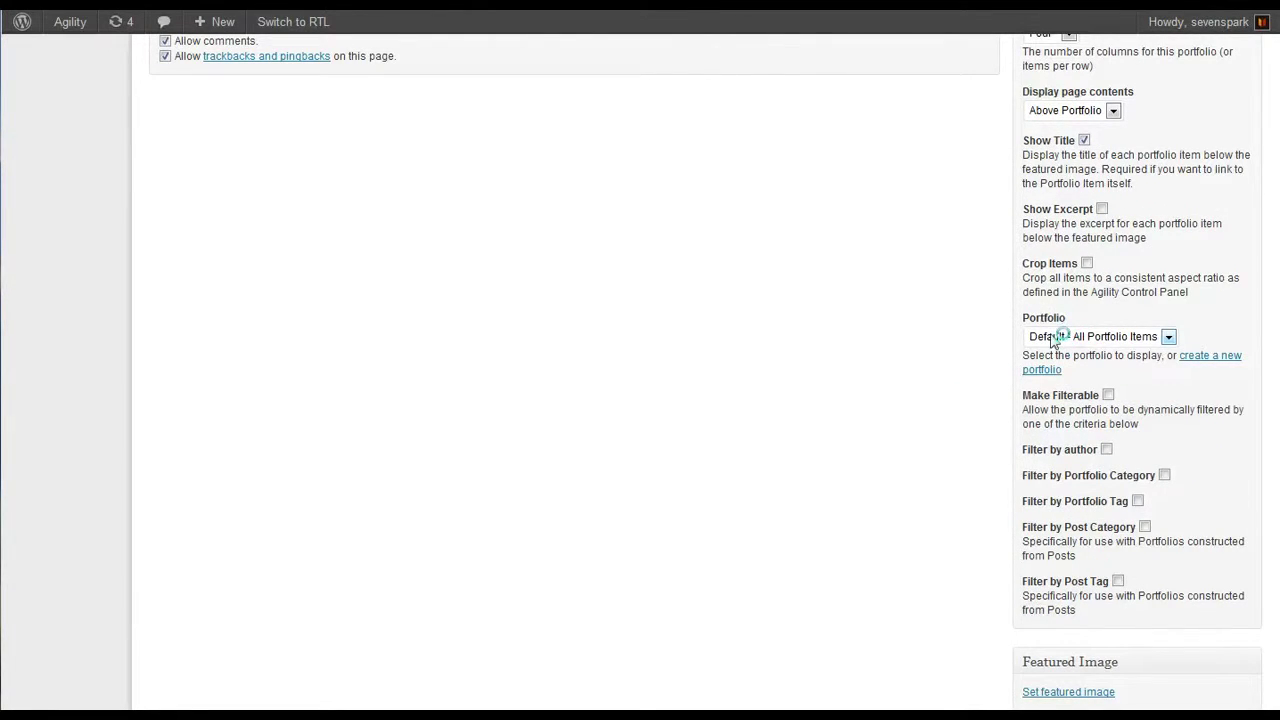
click(1052, 338)
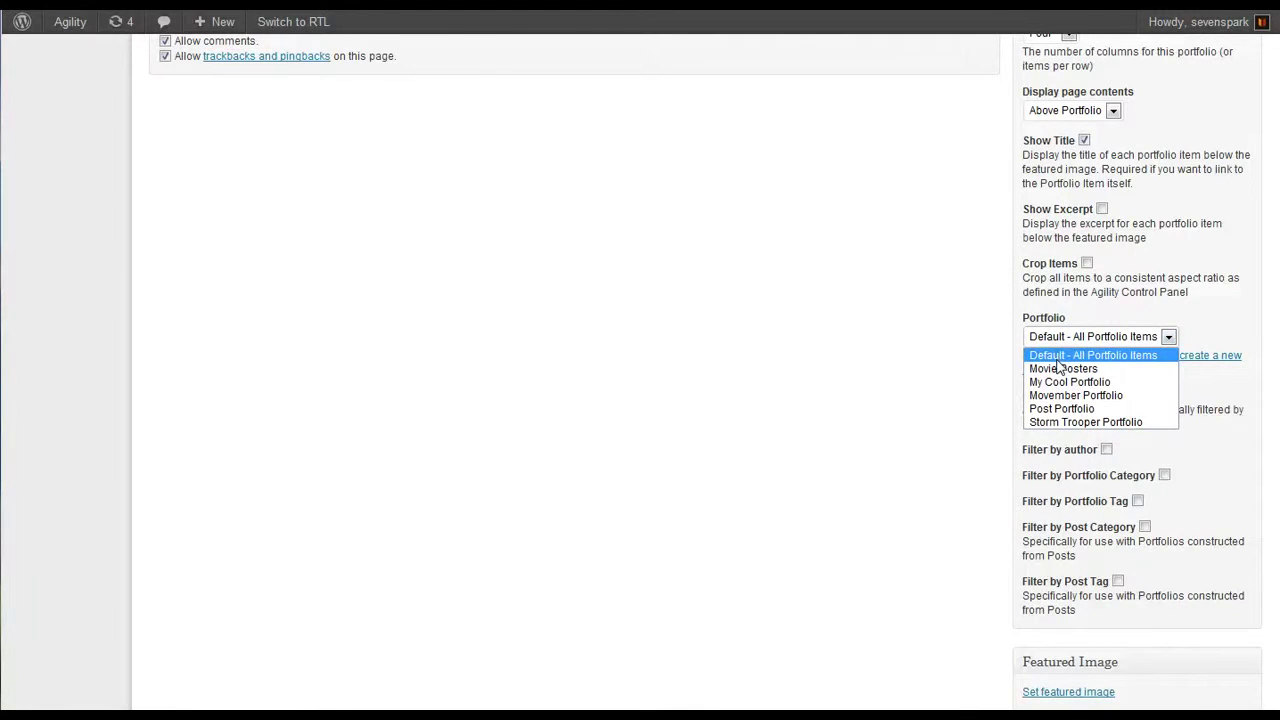
click(1062, 368)
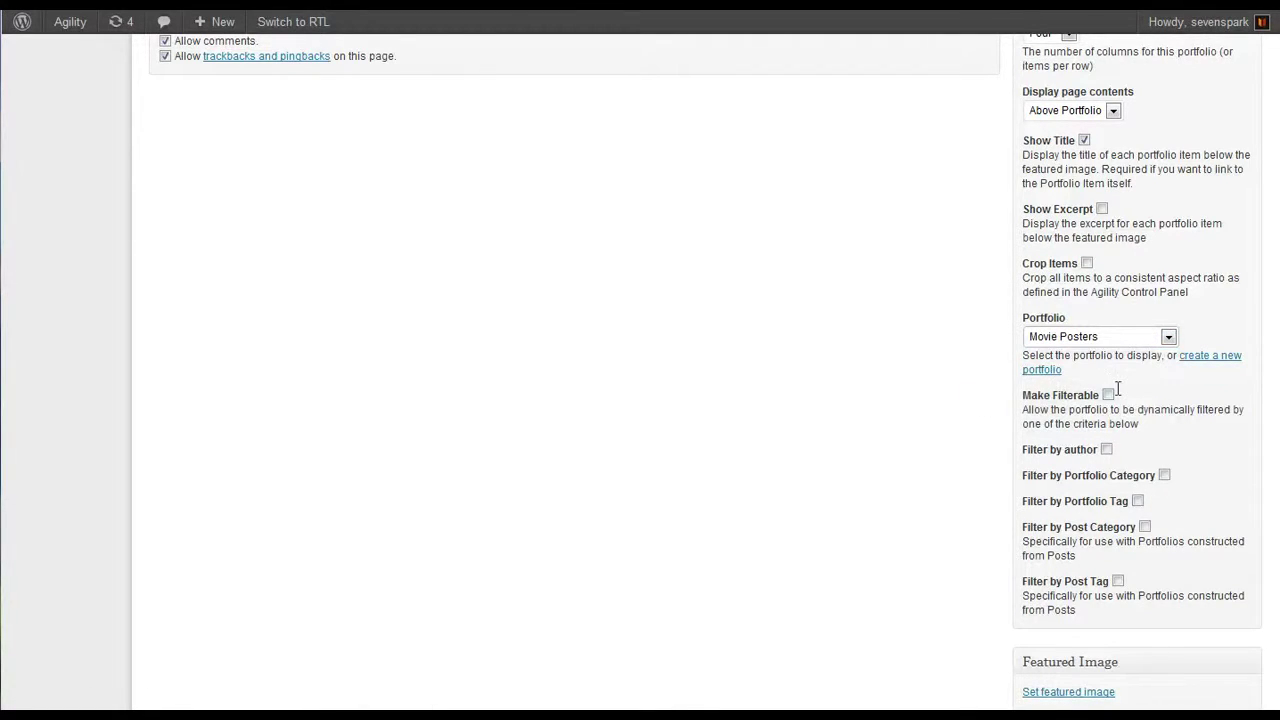
scroll(845, 457, down, 3)
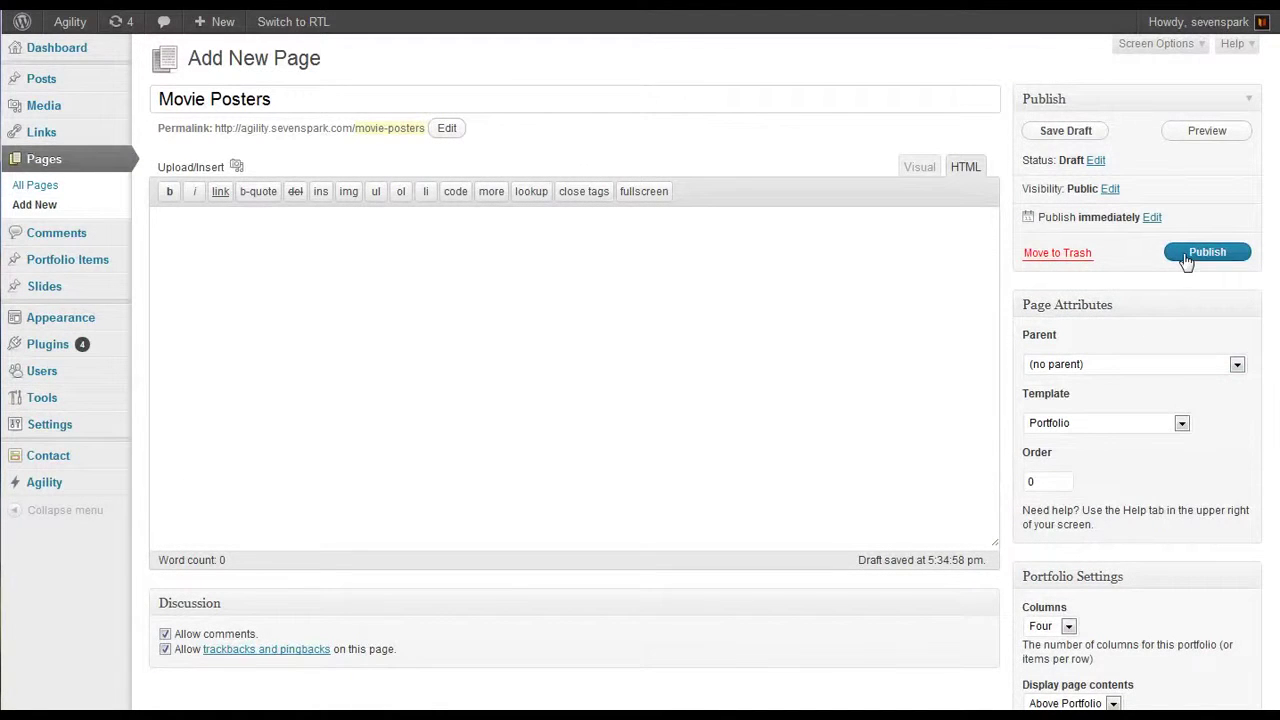
click(1188, 258)
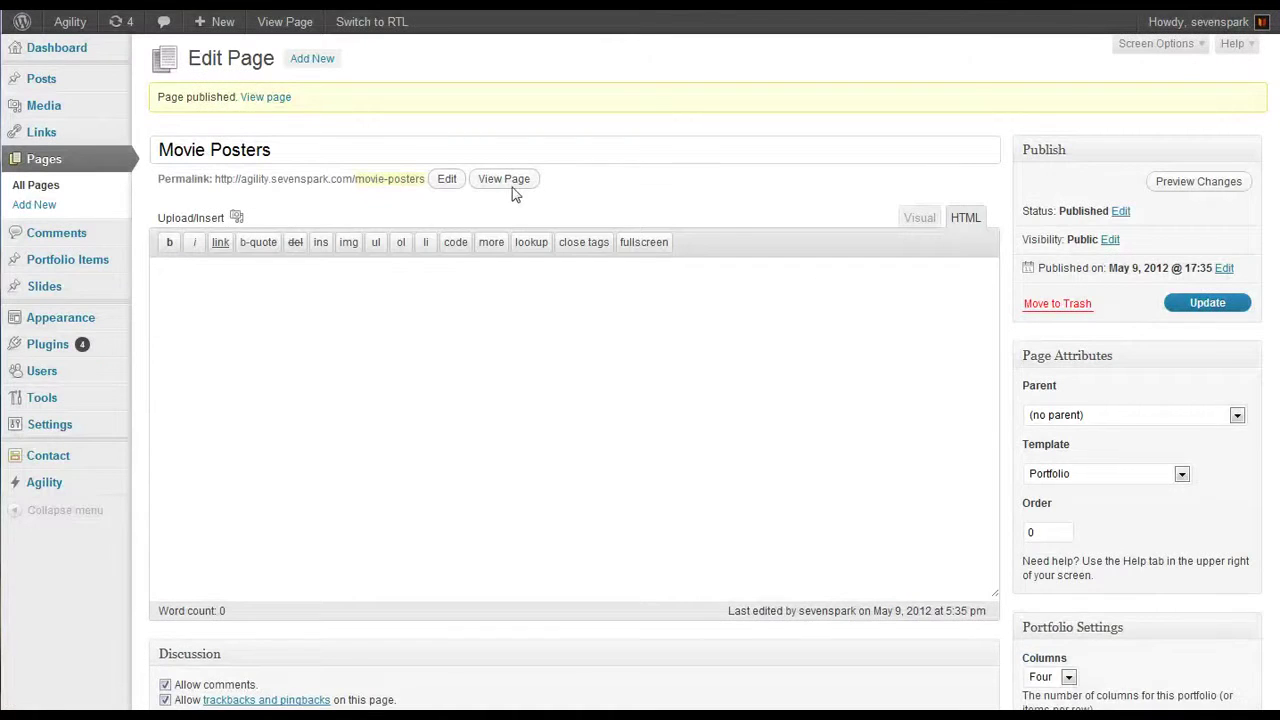
View the published Movie Posters page, preview the Inception image in the lightbox, and look at the Inception item's own page
click(512, 181)
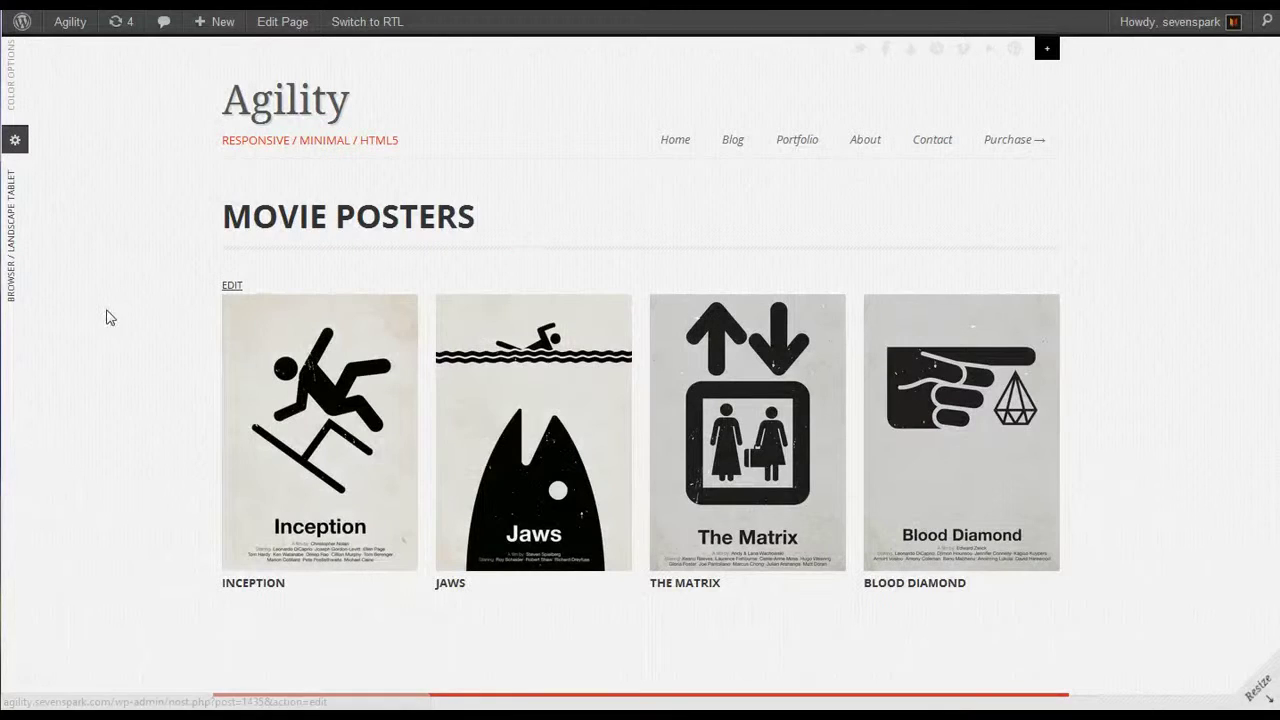
scroll(128, 309, down, 2)
scroll(122, 320, up, 2)
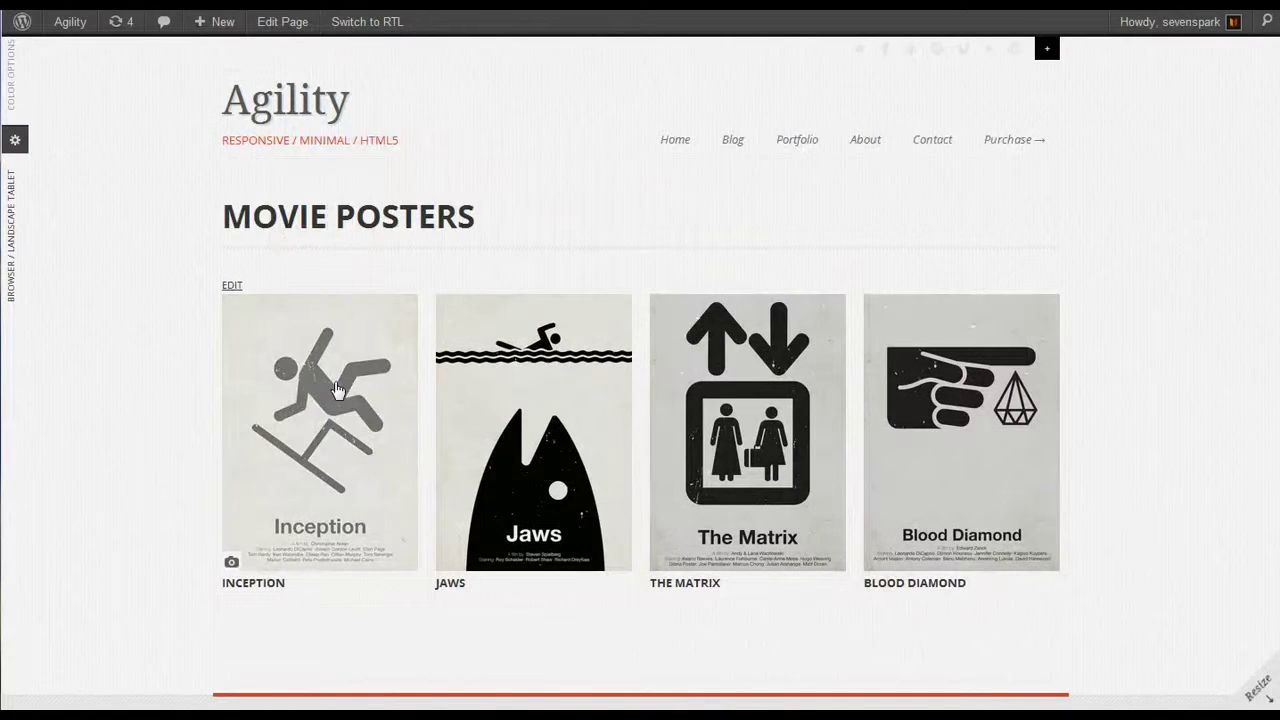
click(243, 457)
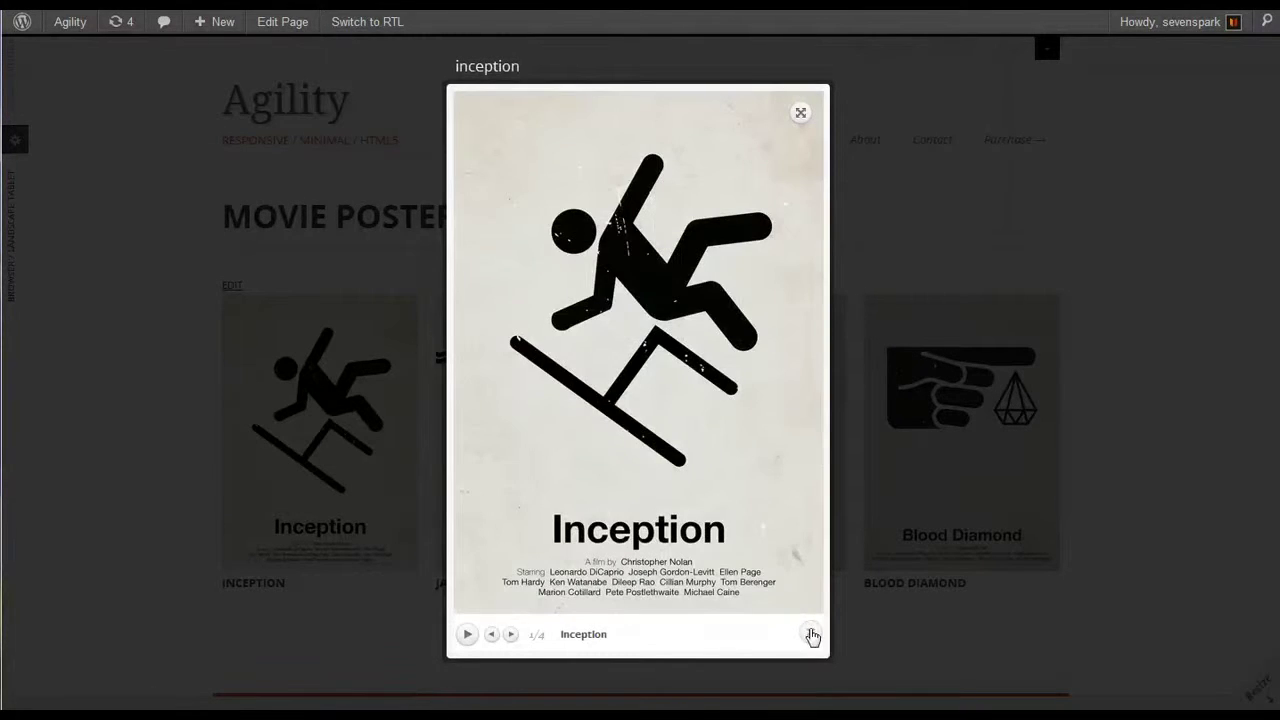
click(811, 634)
click(253, 592)
scroll(600, 429, down, 2)
scroll(587, 349, up, 2)
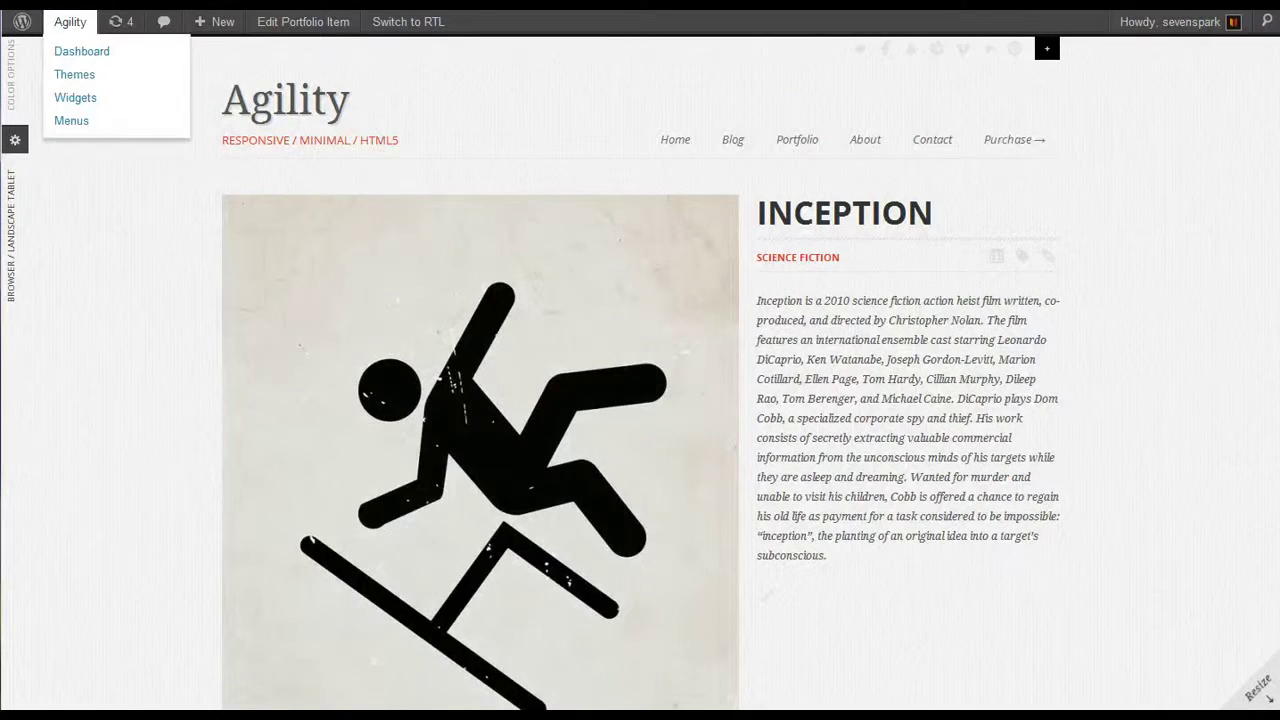
Make the Movie Posters page's portfolio filterable by portfolio tag and update the page
click(70, 21)
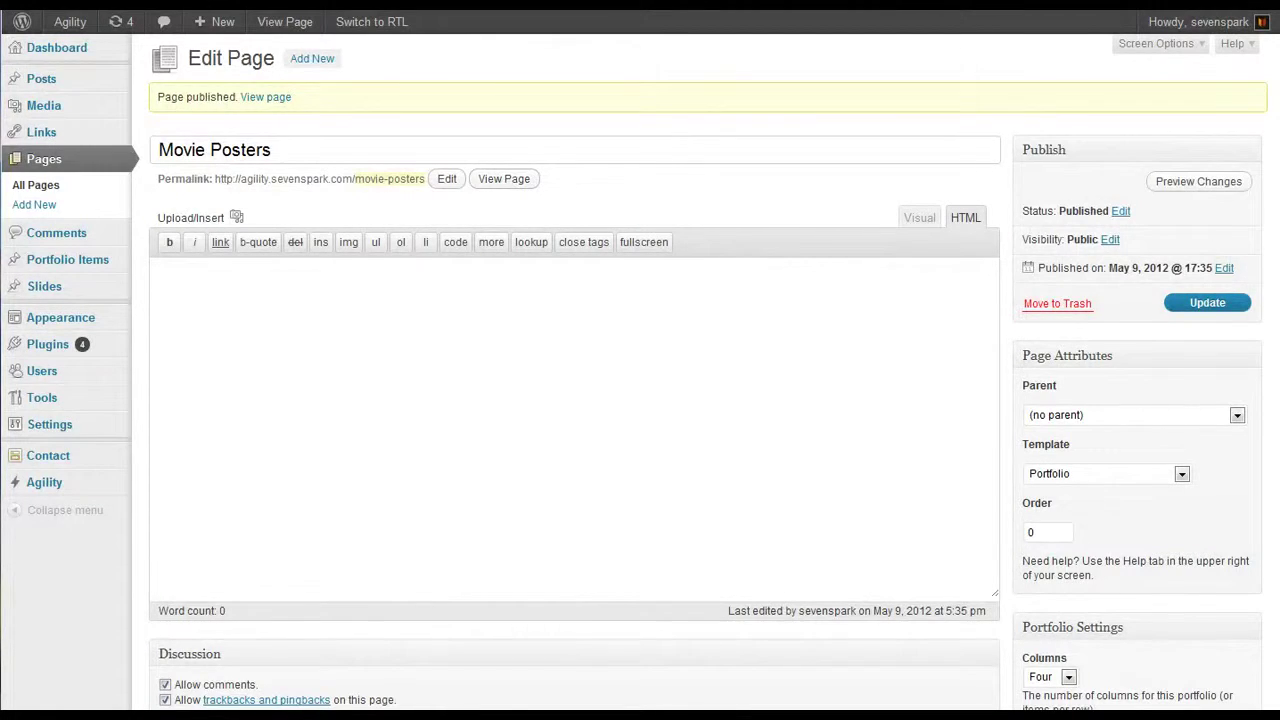
scroll(1245, 532, down, 6)
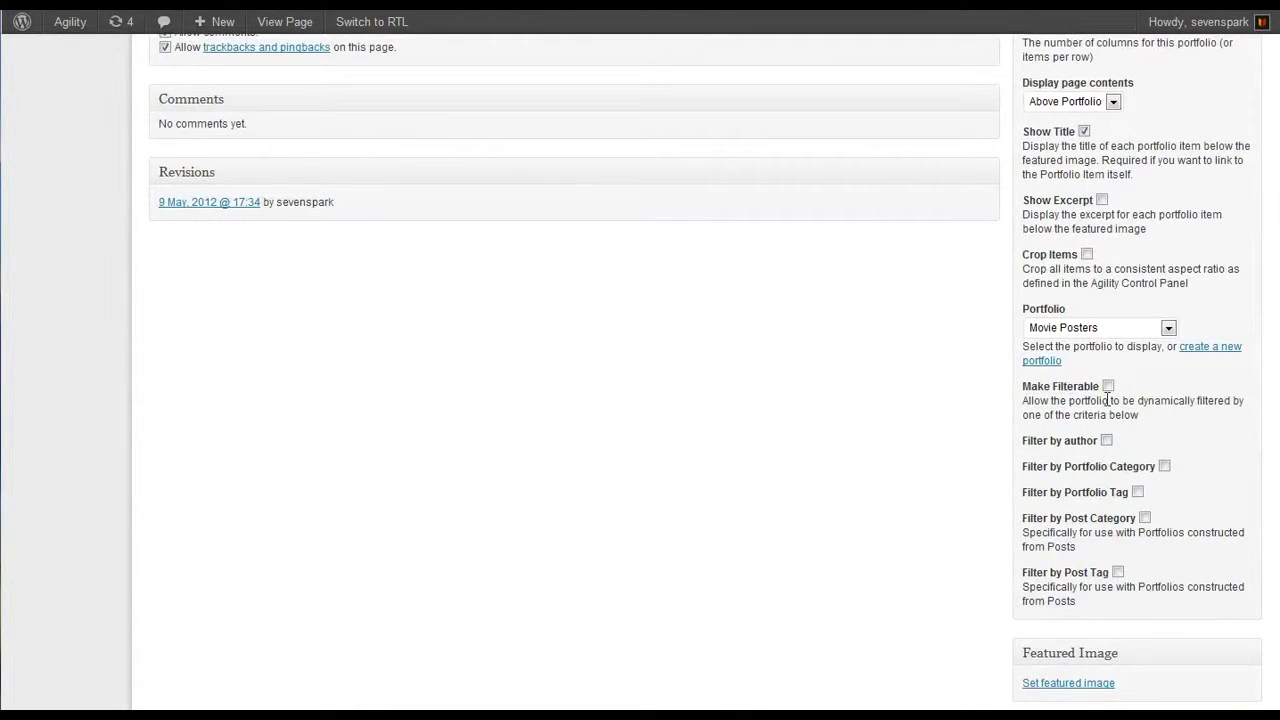
scroll(1158, 491, down, 2)
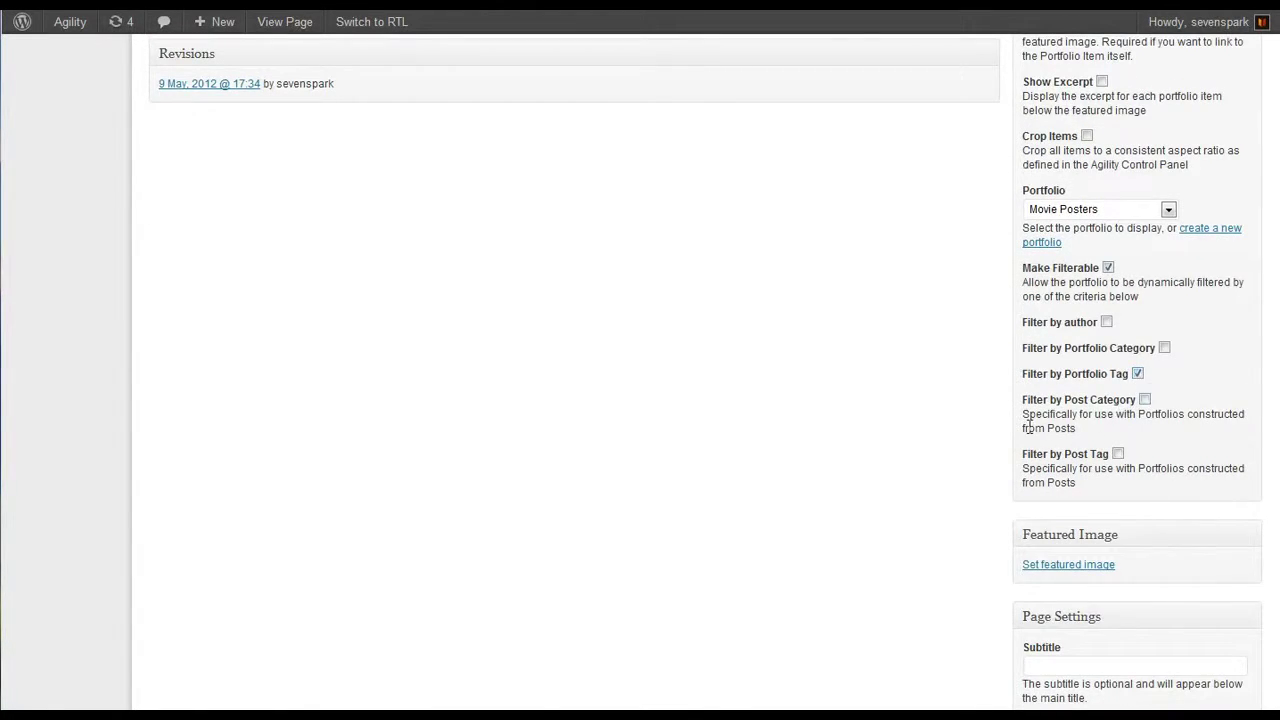
scroll(1028, 427, up, 8)
click(1207, 302)
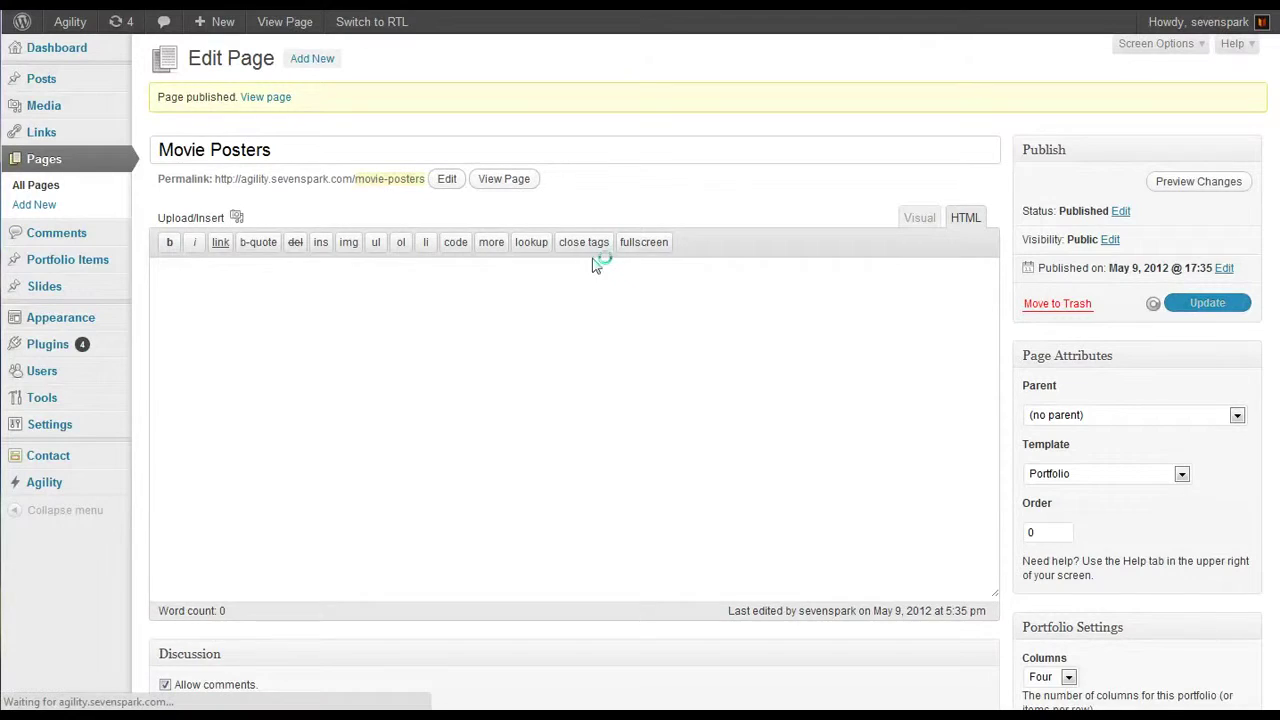
Reload the Movie Posters page on the site and filter its items by the Leonardo DiCaprio, False Reality, Drama and Shark tags
click(265, 96)
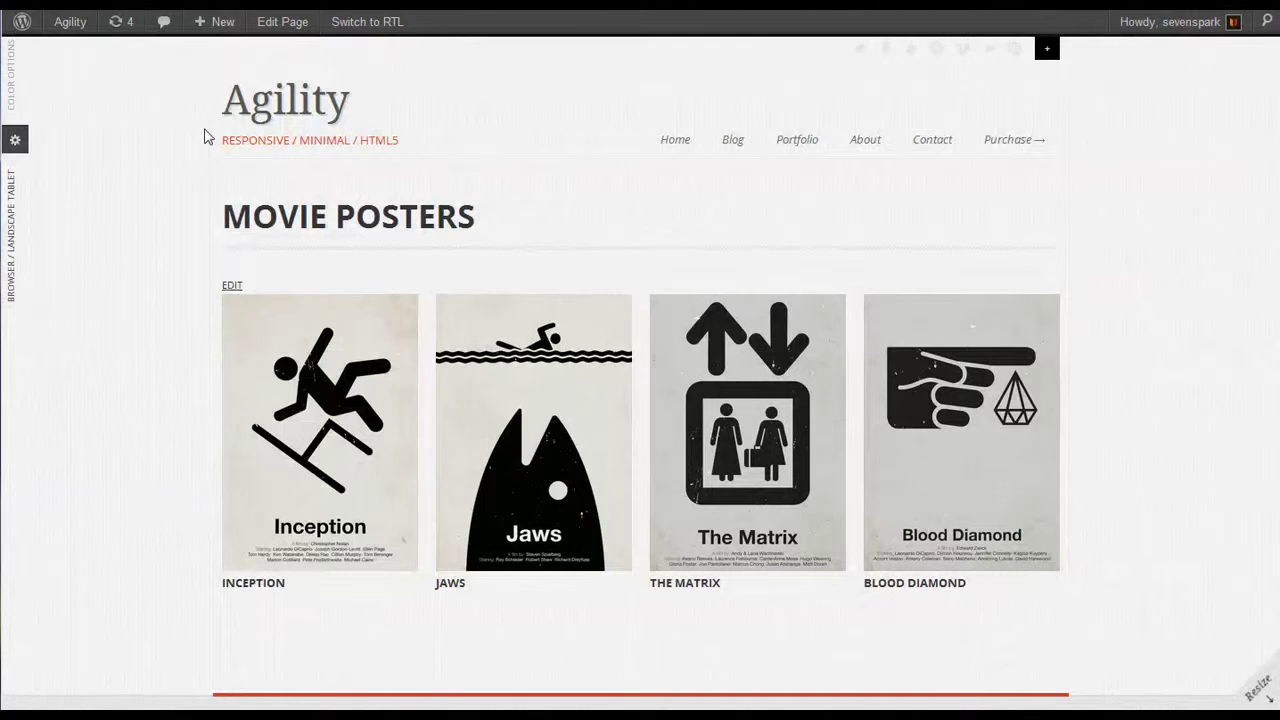
key(F5)
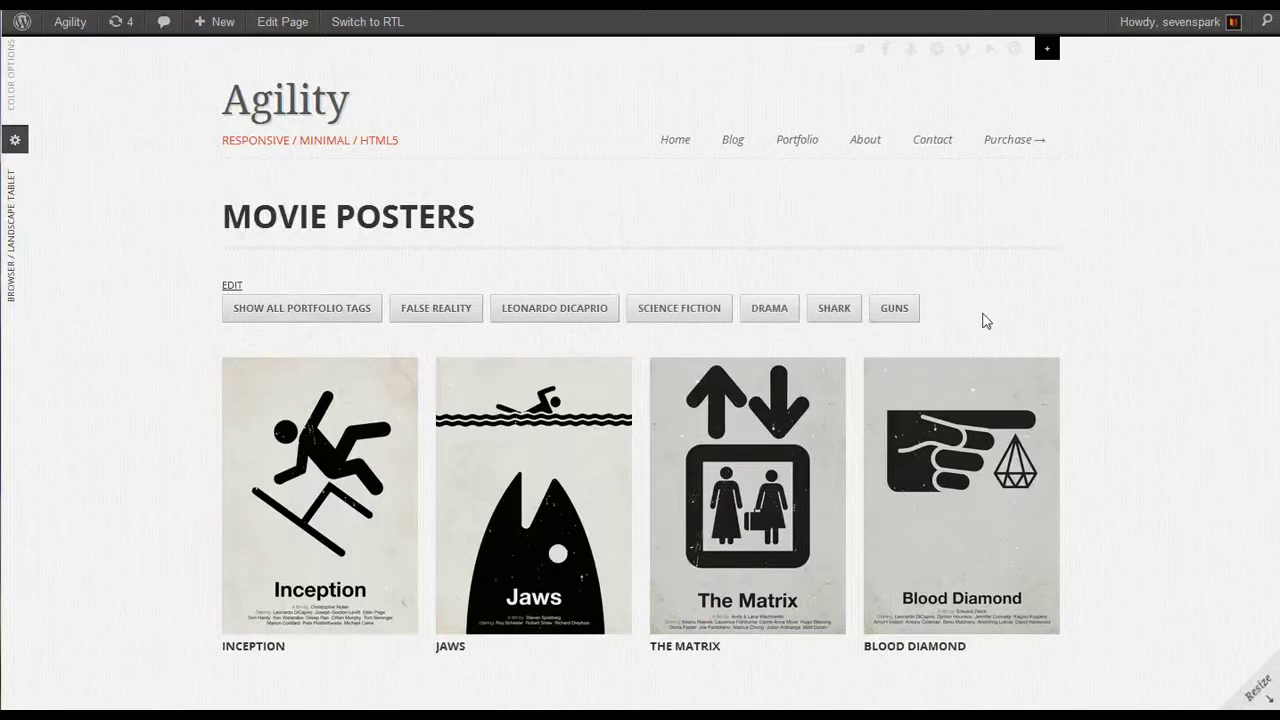
scroll(1086, 383, down, 2)
scroll(1086, 383, up, 1)
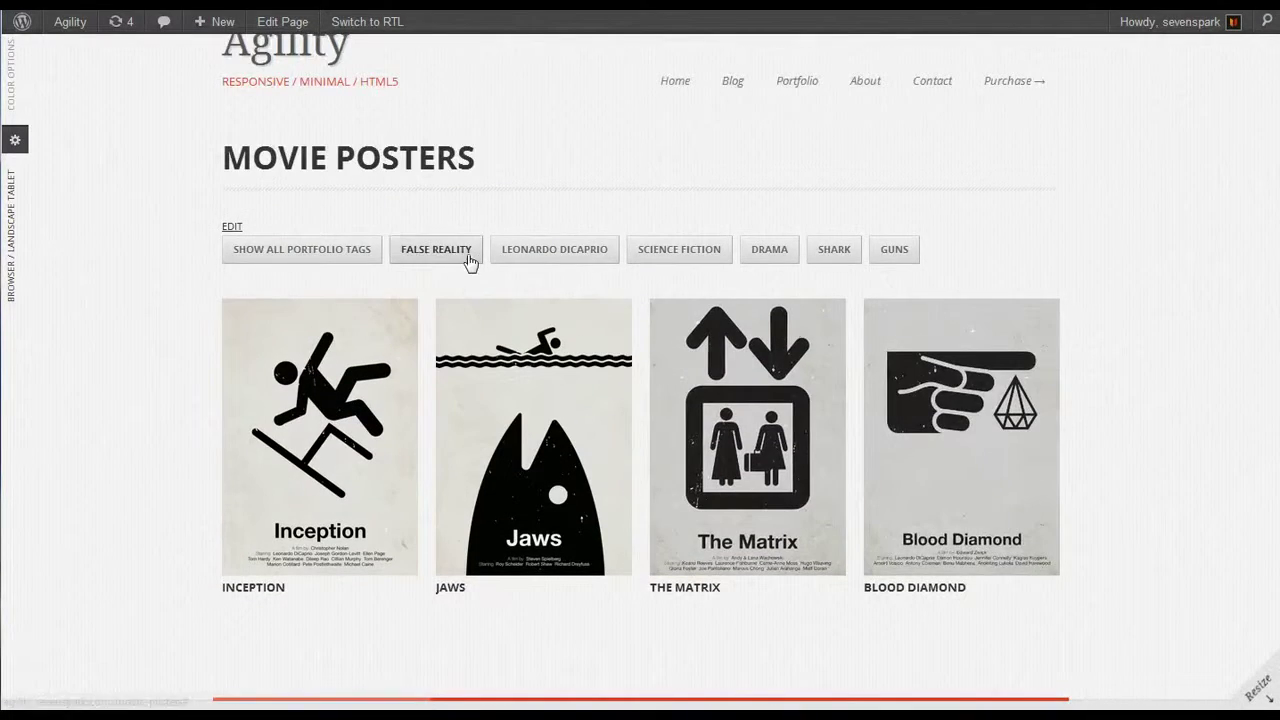
click(547, 253)
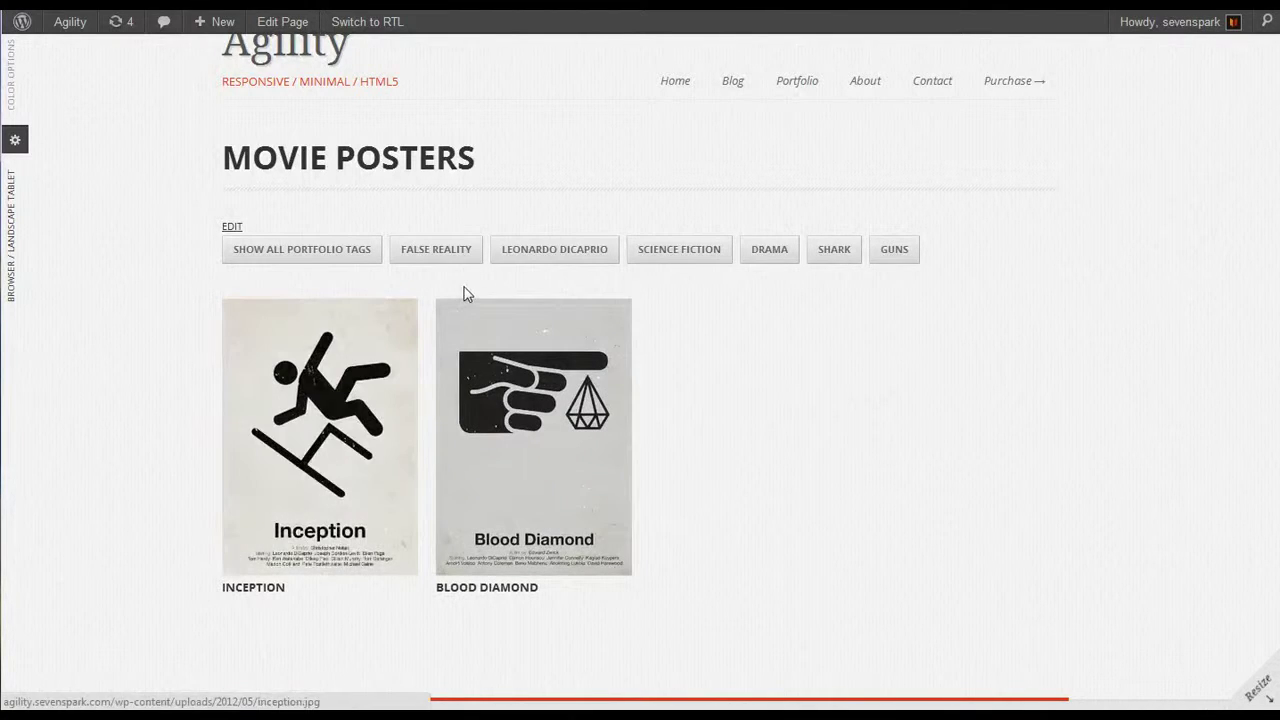
click(451, 256)
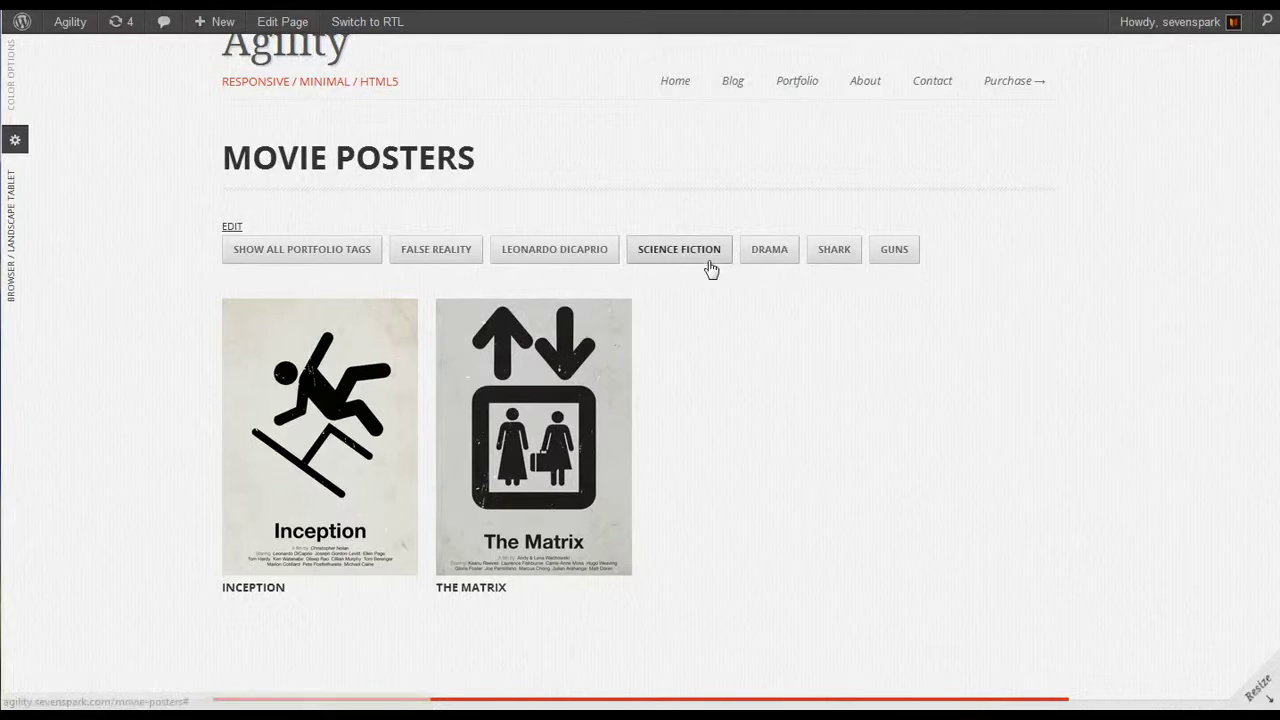
click(775, 257)
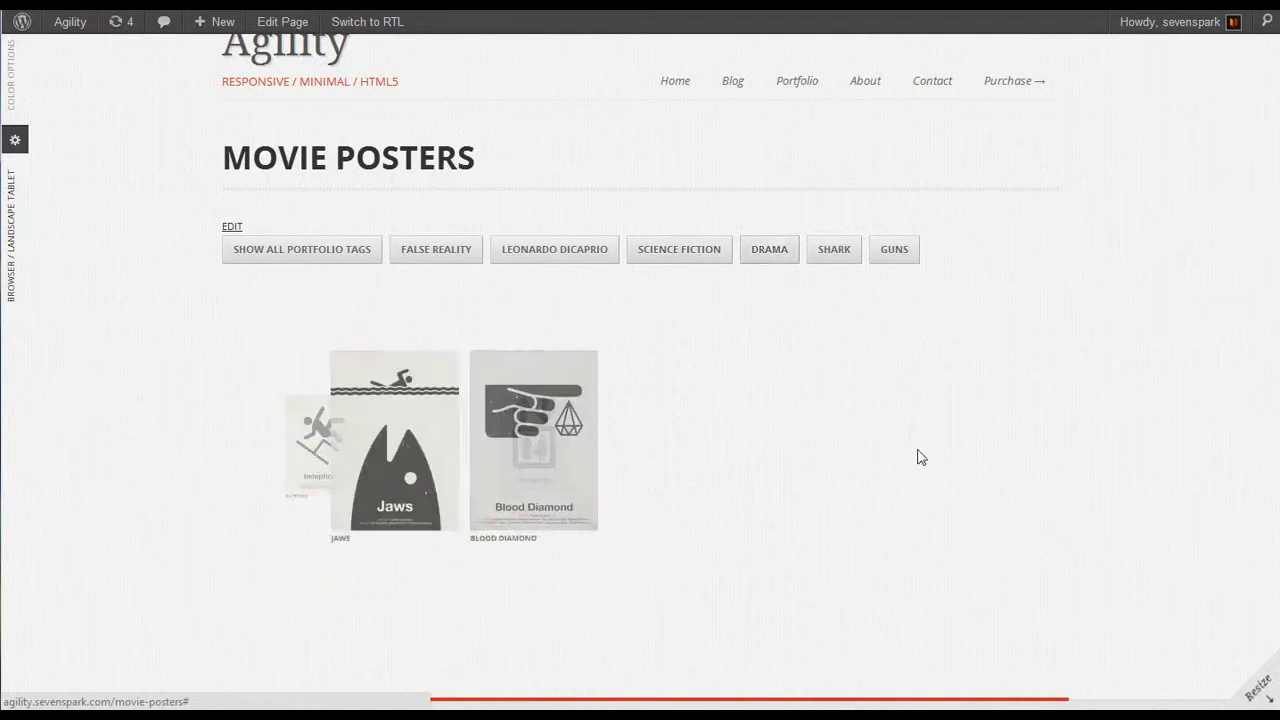
click(836, 262)
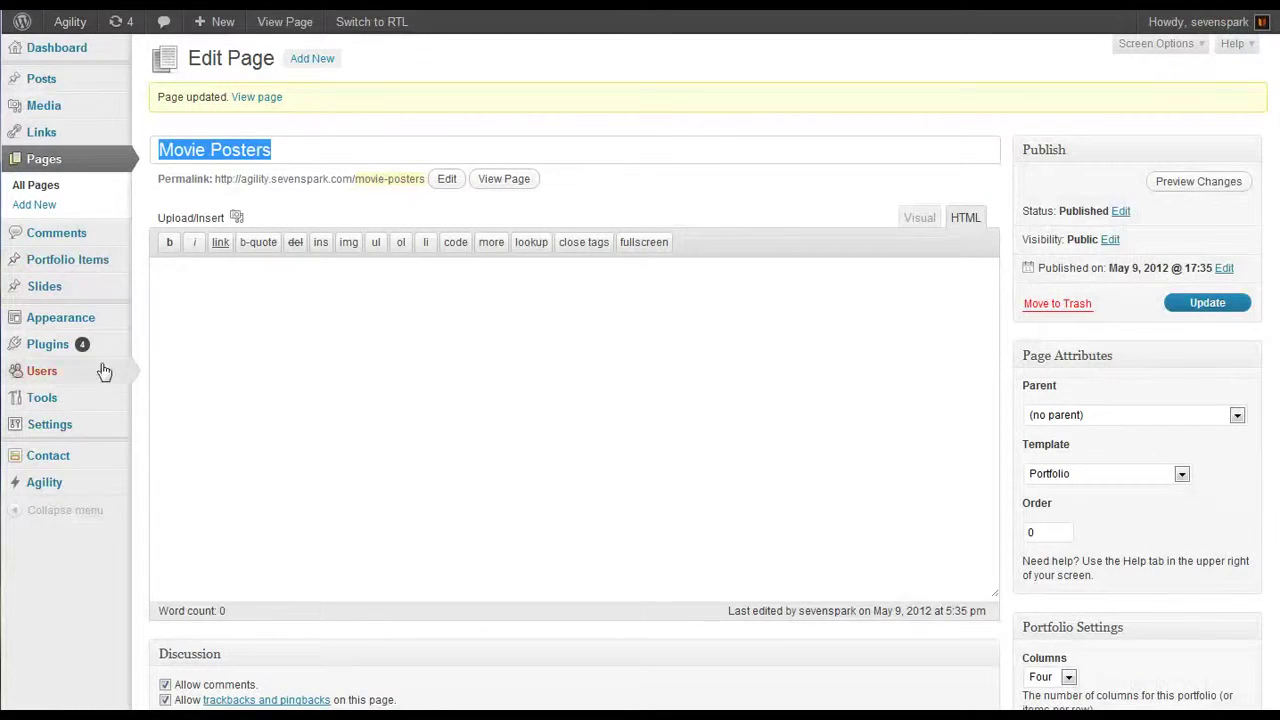
Add the Movie Posters page to the Main menu under Portfolio, below Filterable Portfolio, save the menu, and check the site's navigation
mouse_move(94, 320)
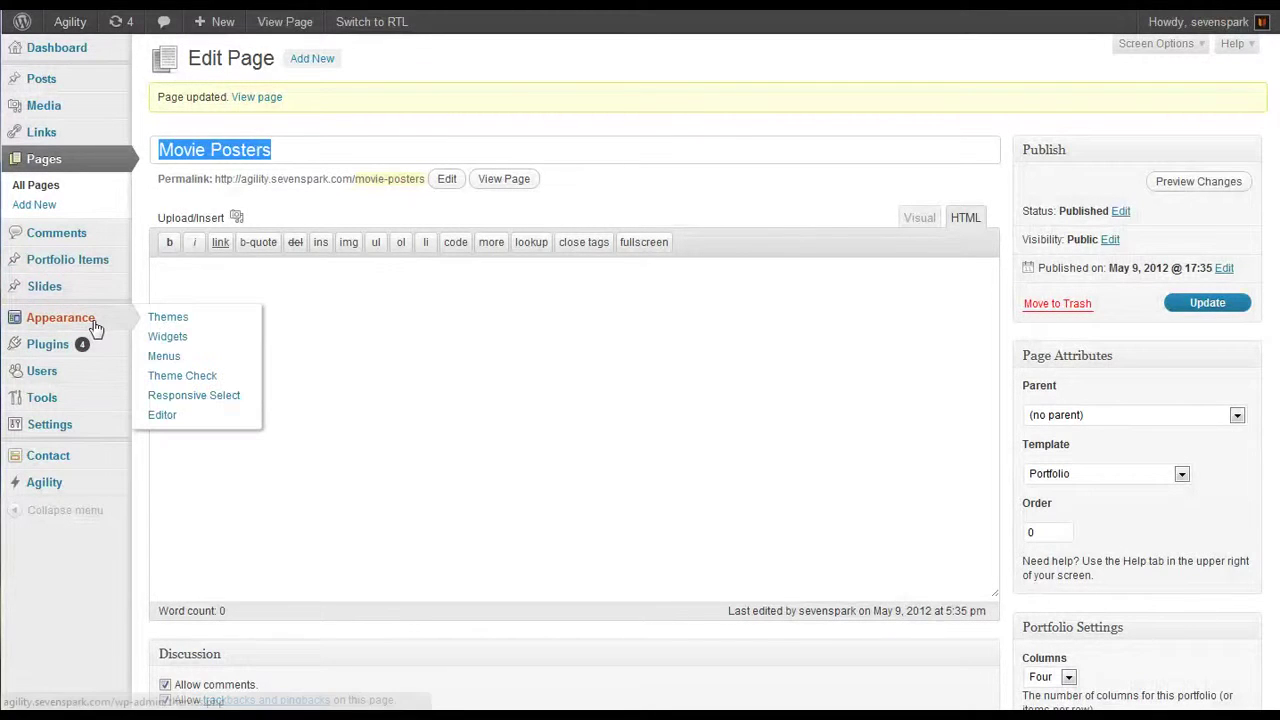
click(166, 357)
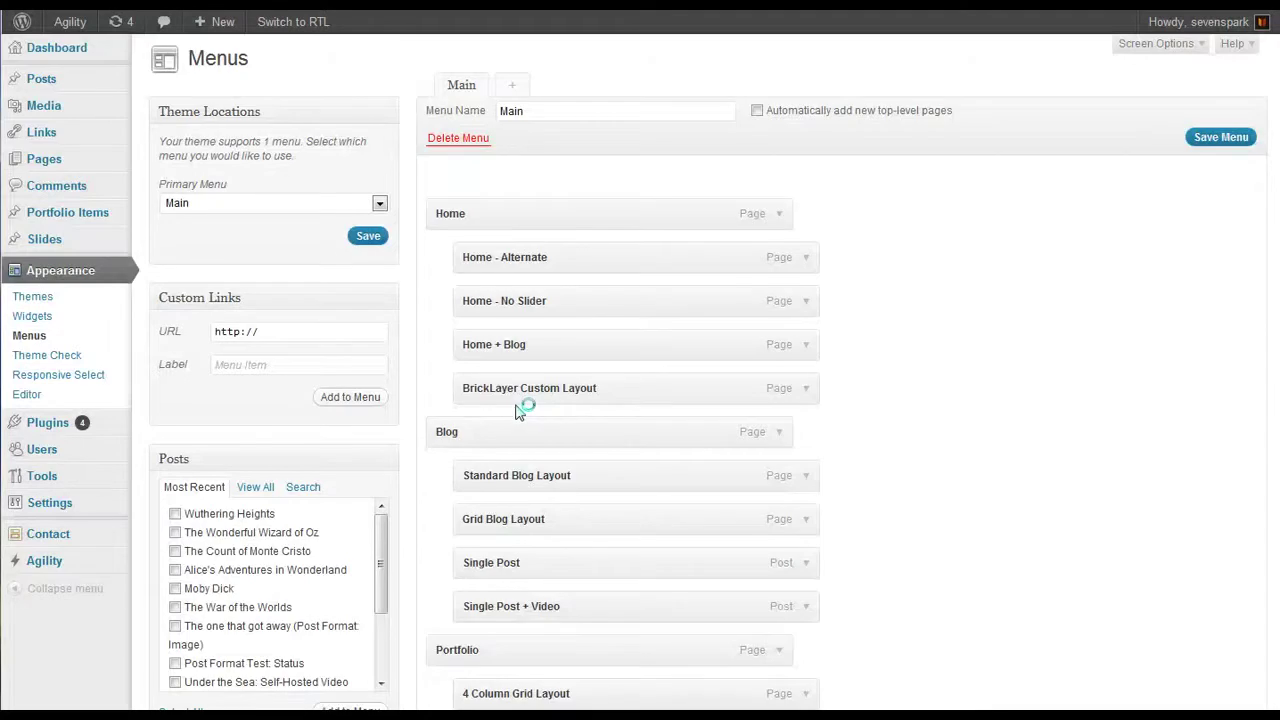
scroll(516, 412, down, 7)
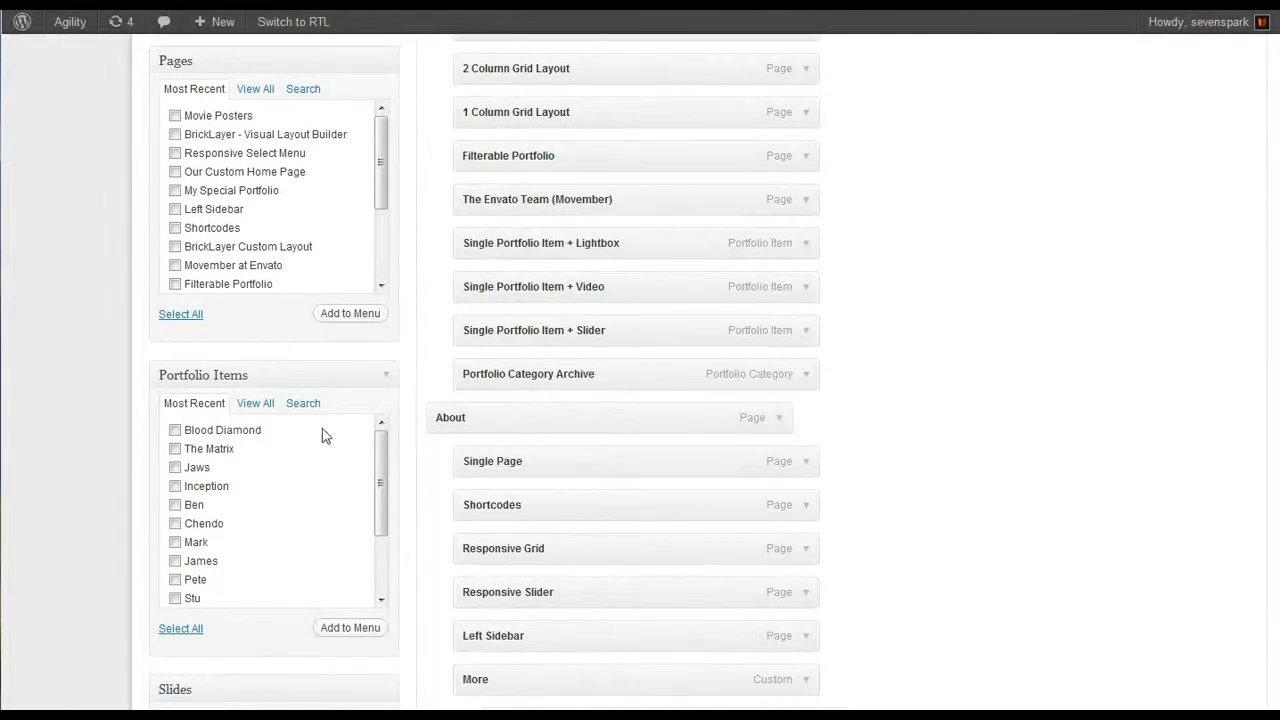
scroll(205, 444, down, 2)
scroll(205, 449, up, 1)
scroll(414, 500, up, 4)
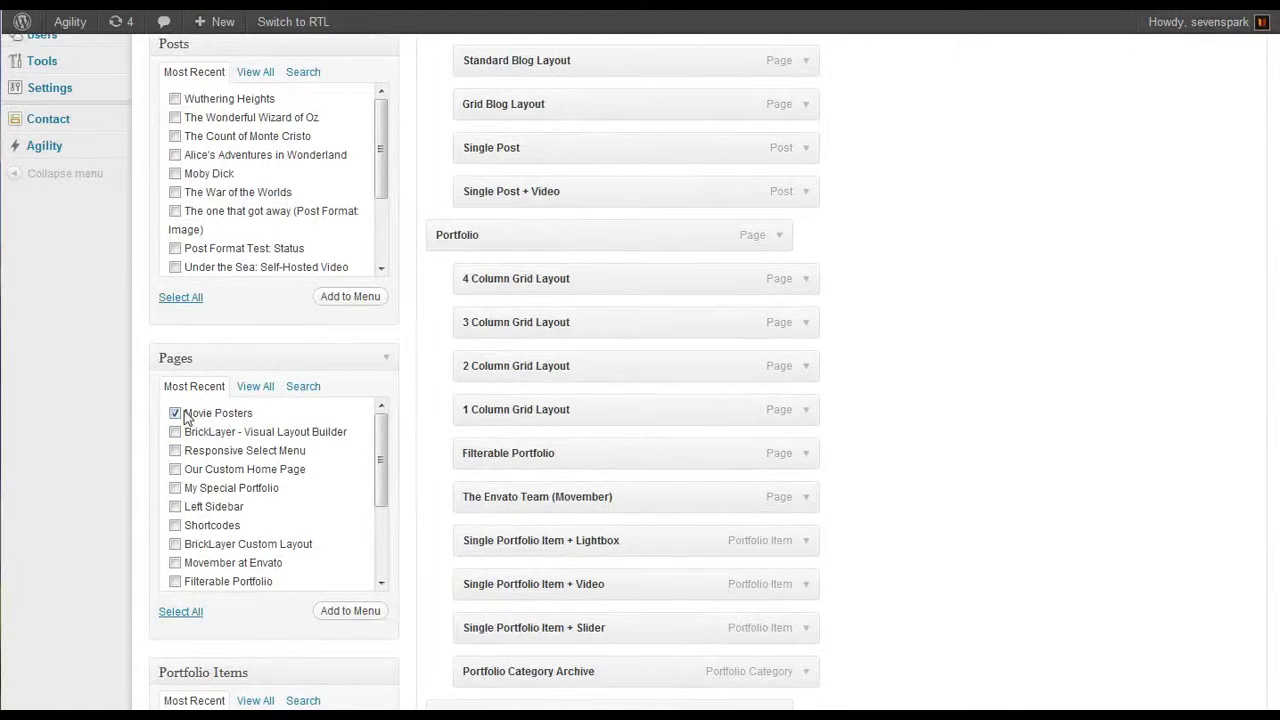
click(358, 611)
scroll(838, 580, down, 2)
scroll(838, 580, down, 5)
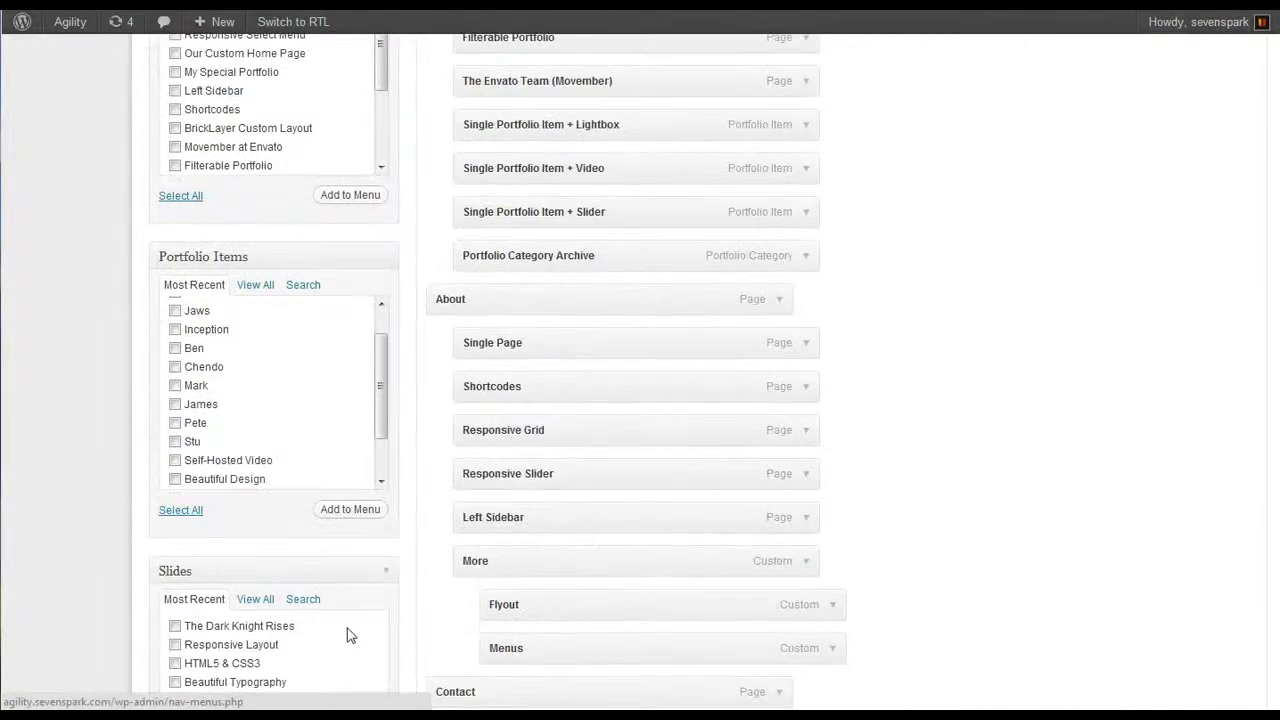
scroll(640, 370, up, 5)
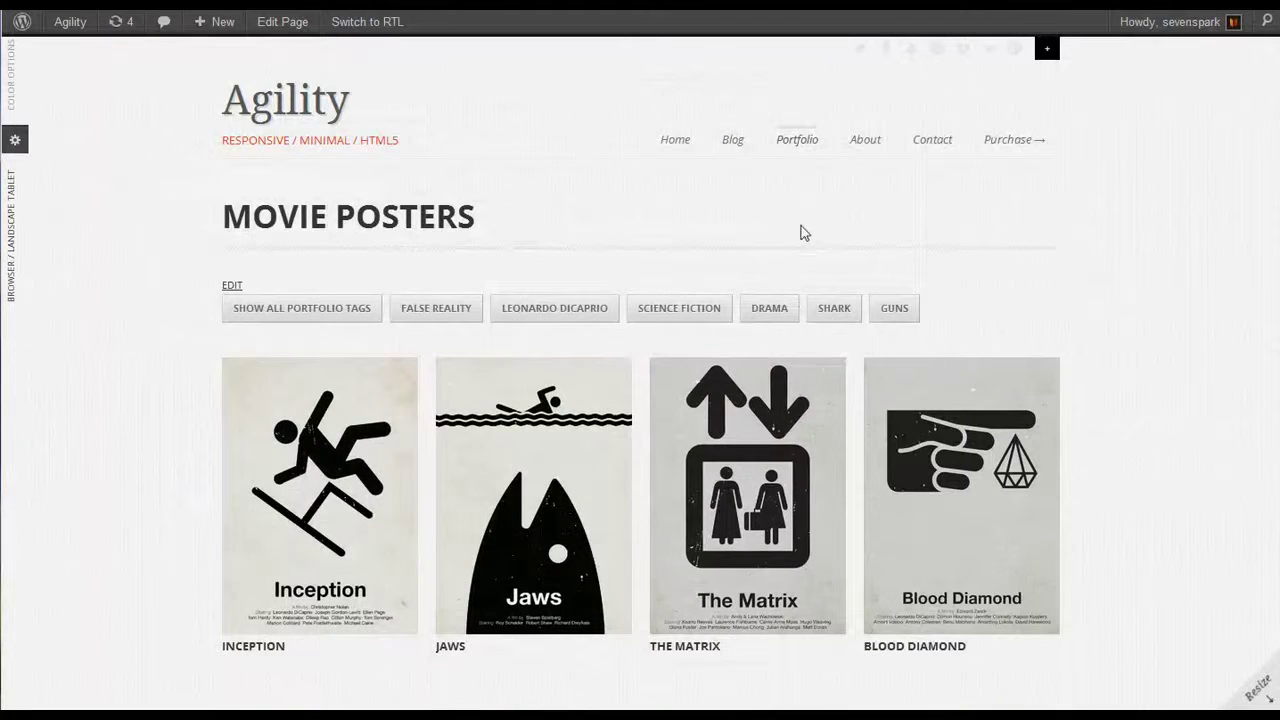
mouse_move(806, 145)
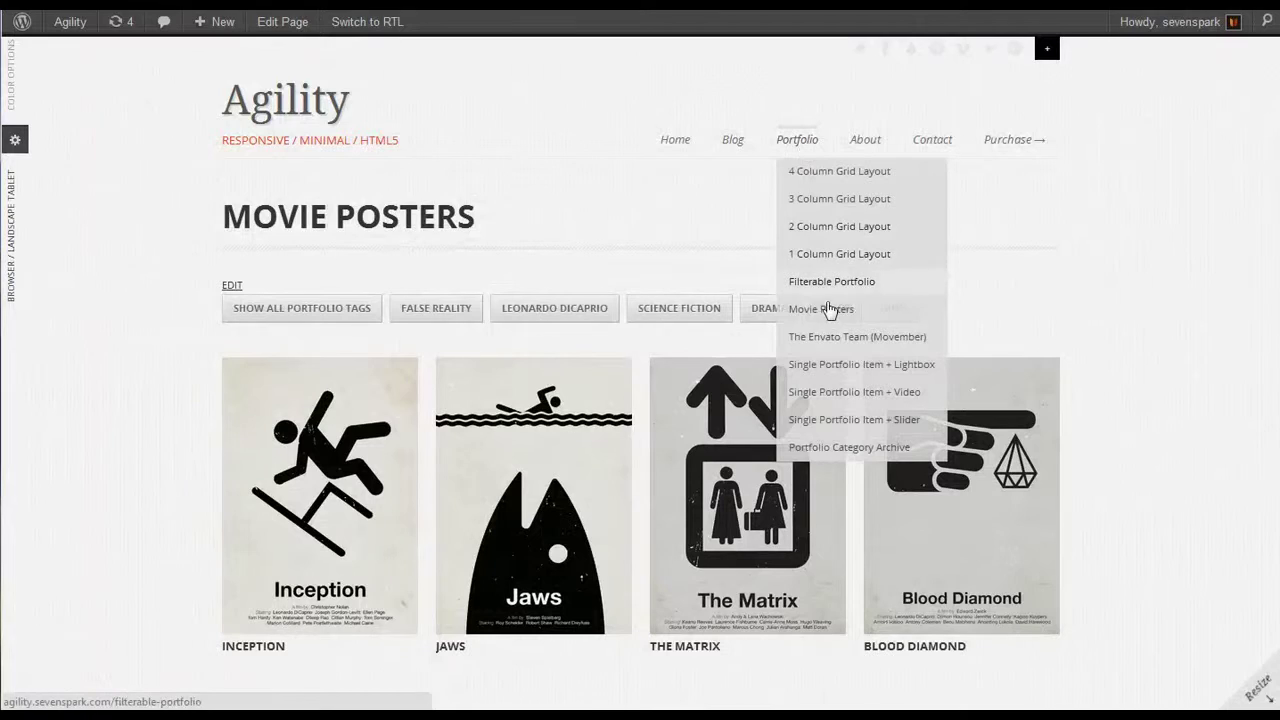